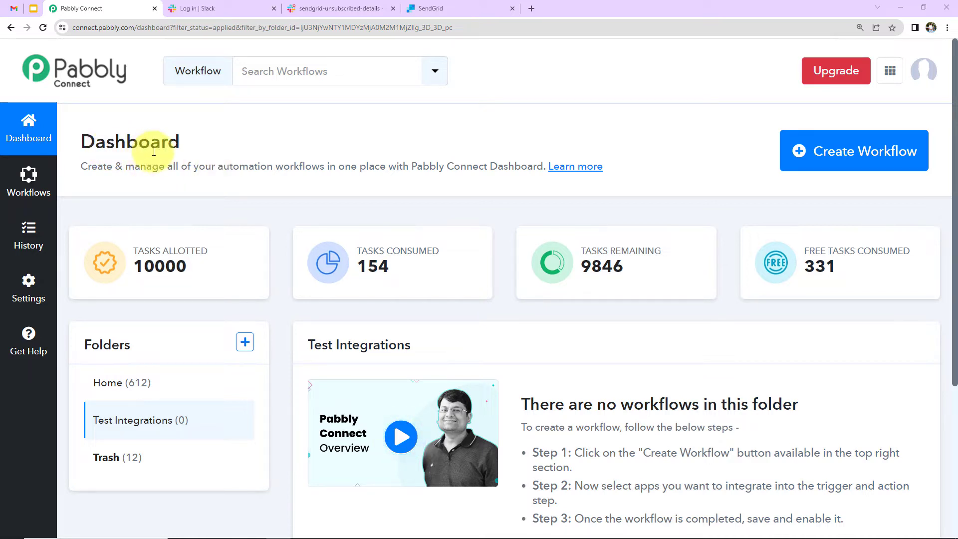
Step: Create a workflow named 'Send Slack Message when Subscriber is Unsubscribed from SendGrid'
click(893, 162)
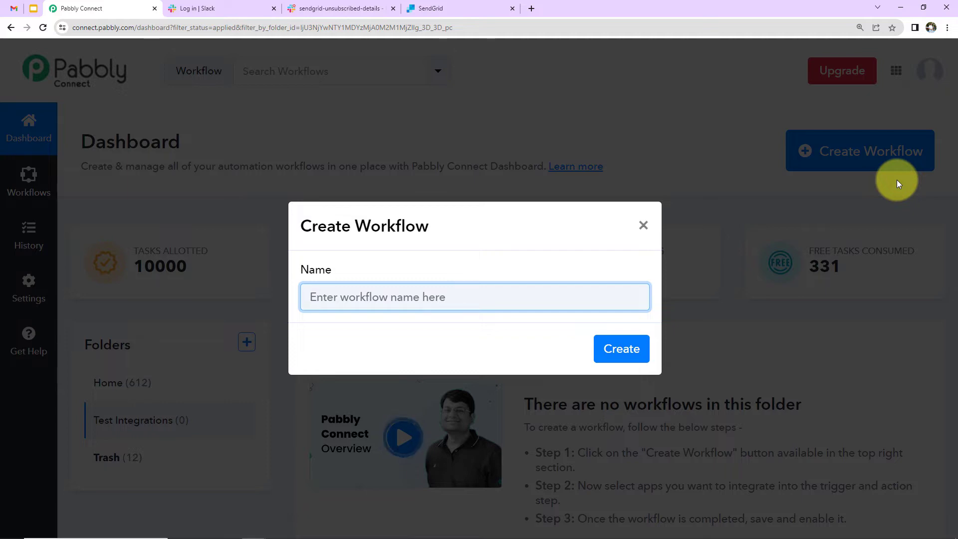
text(Send Slack Message when Subscriber is Unsubscribed from SendGrid)
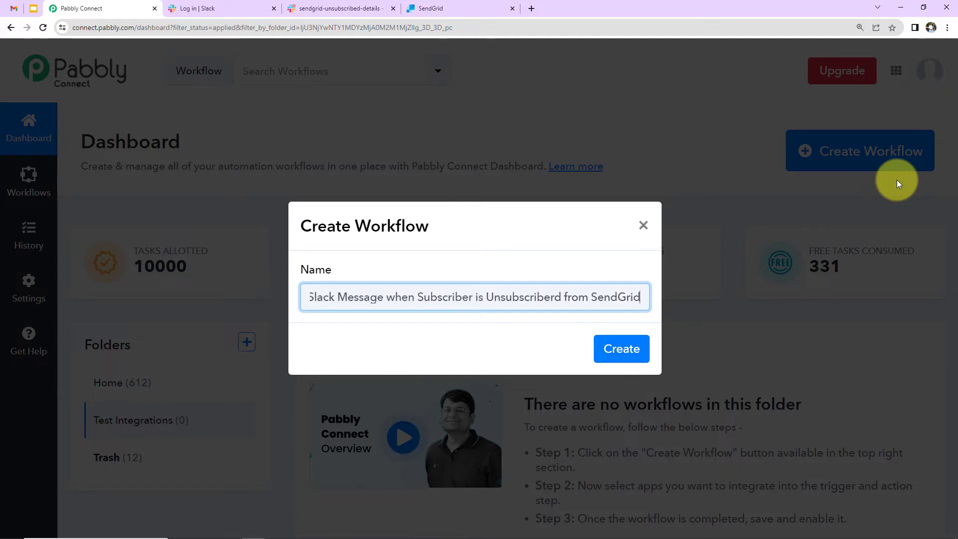
key(Home)
key(Right)
key(Right)
key(Right)
key(Right)
key(Right)
key(Right)
key(Right)
key(Right)
key(Right)
key(Right)
key(Right)
key(Right)
key(Right)
key(Right)
key(Right)
key(Right)
key(Right)
key(Right)
key(Right)
key(Right)
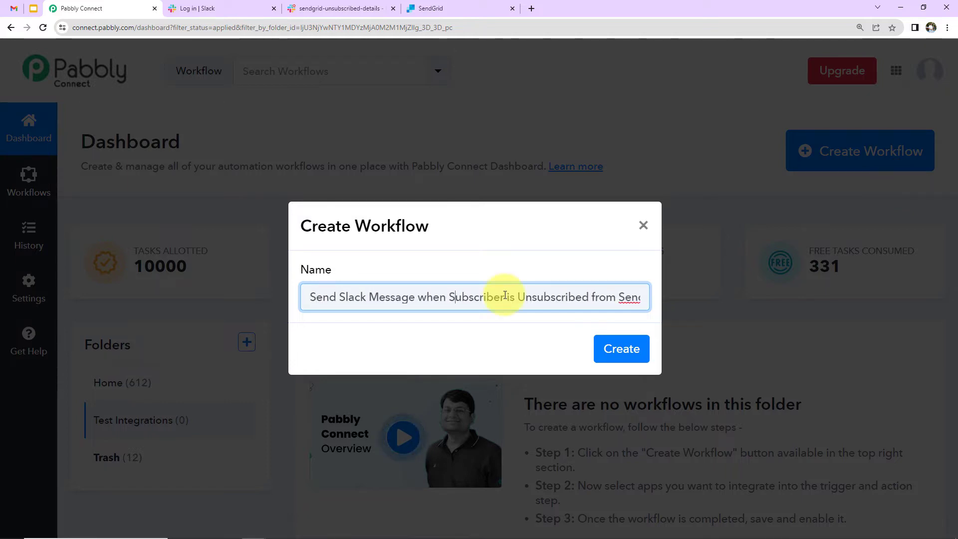
key(Right)
key(Right)
key(Right)
key(Right)
key(Right)
key(Right)
key(Right)
key(Right)
key(Right)
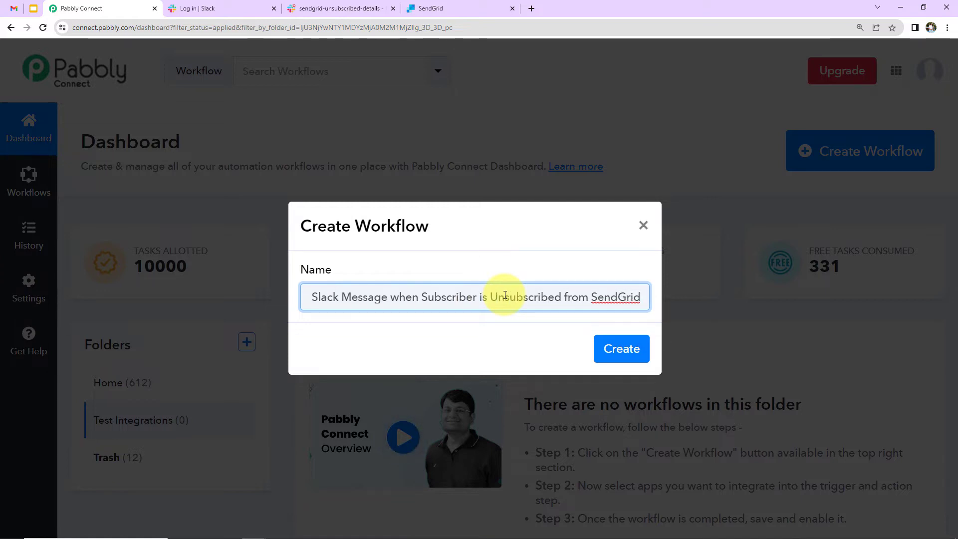
click(618, 350)
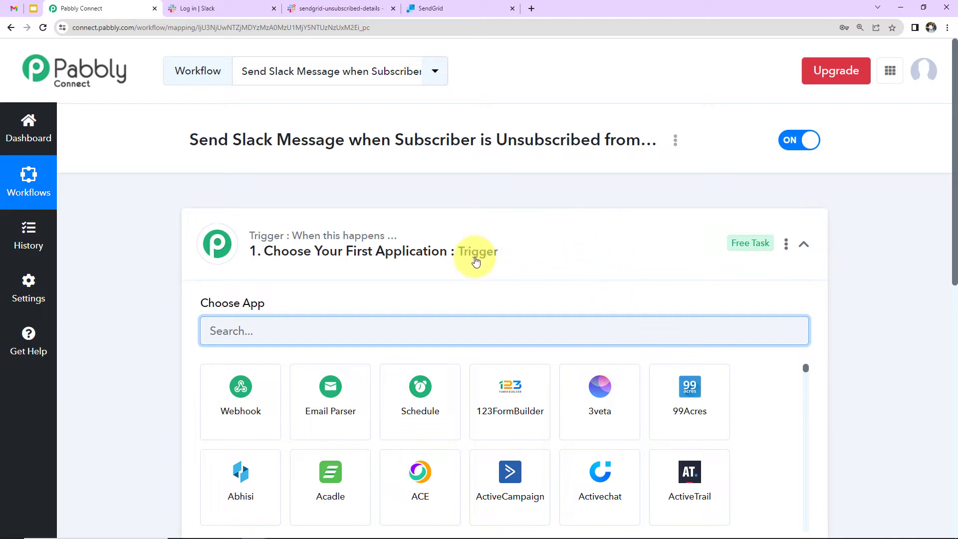
Step: Scroll through the new workflow's empty Trigger and Action step cards
scroll(501, 443, down, 3)
scroll(502, 440, down, 3)
scroll(502, 440, up, 3)
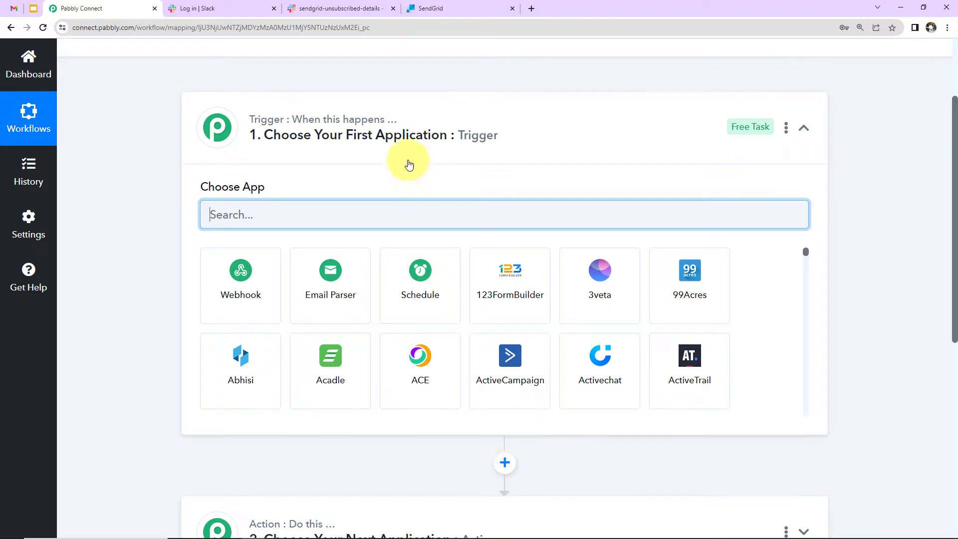
scroll(417, 249, down, 5)
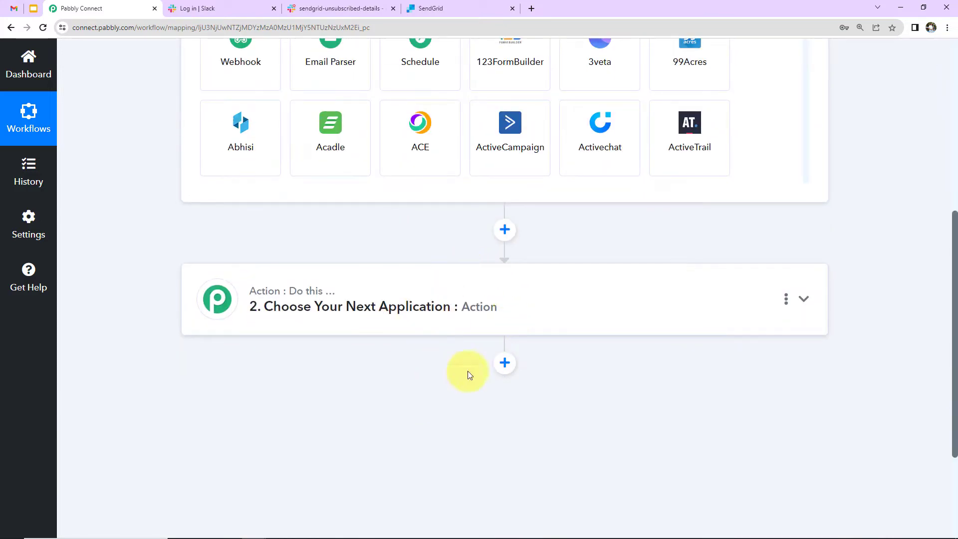
scroll(517, 331, up, 5)
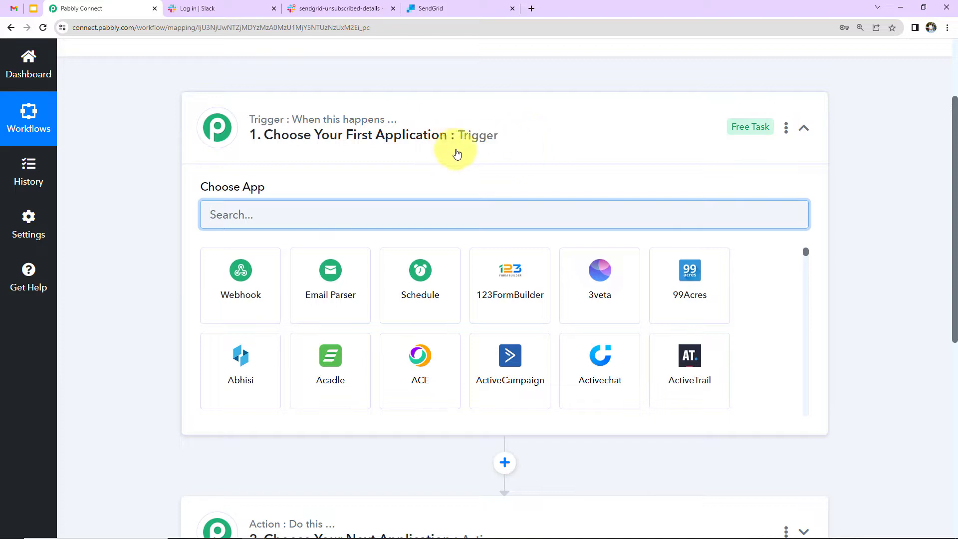
scroll(487, 227, down, 2)
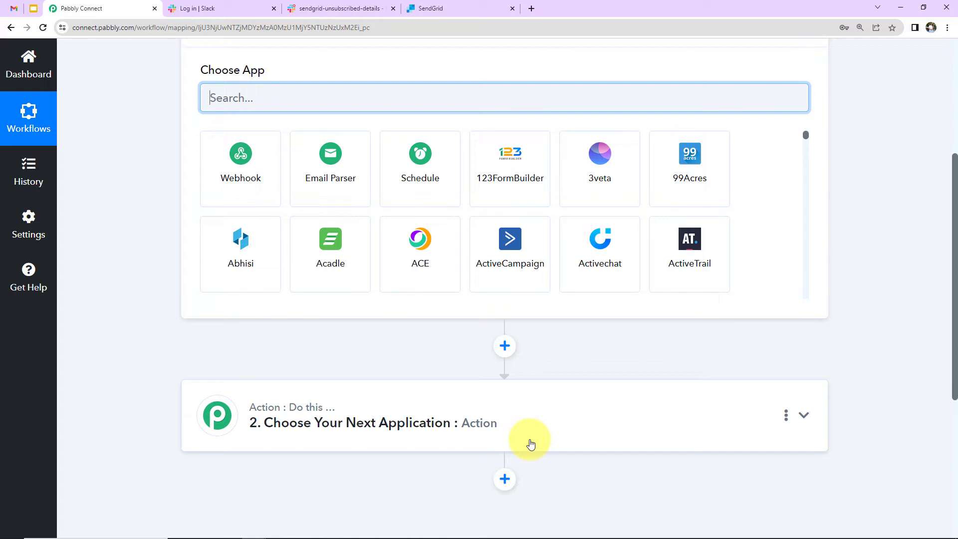
scroll(864, 389, up, 2)
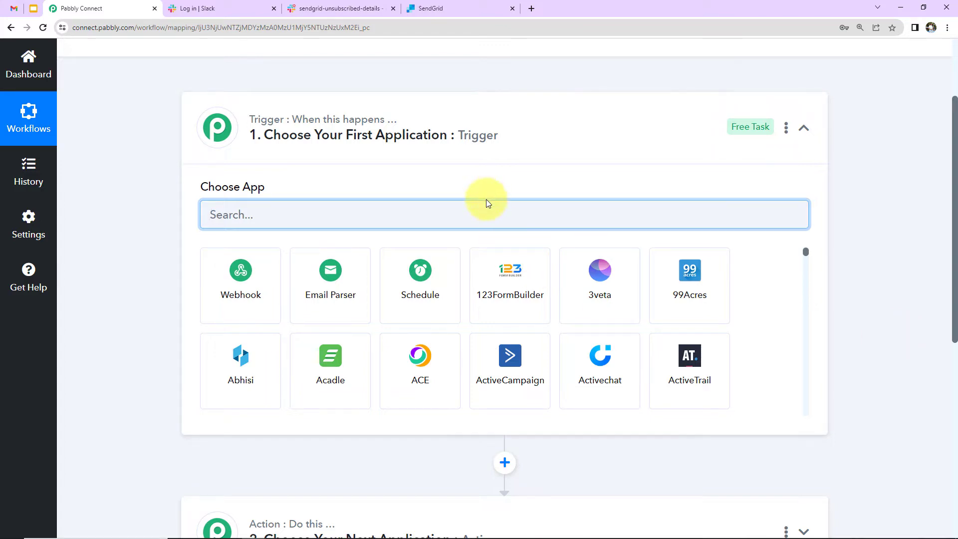
Step: Set the trigger to SendGrid's Webhook Configure event and copy its webhook URL
text(send)
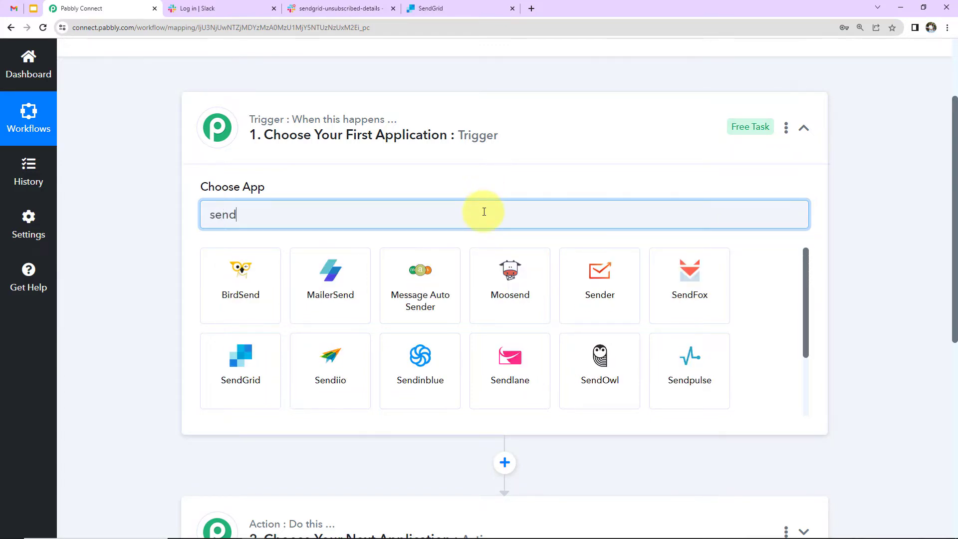
click(244, 350)
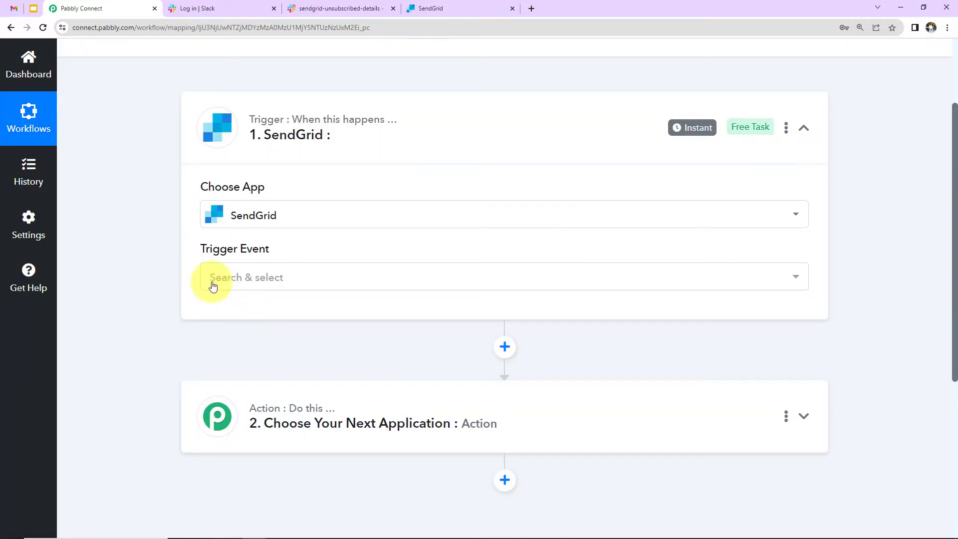
mouse_move(219, 256)
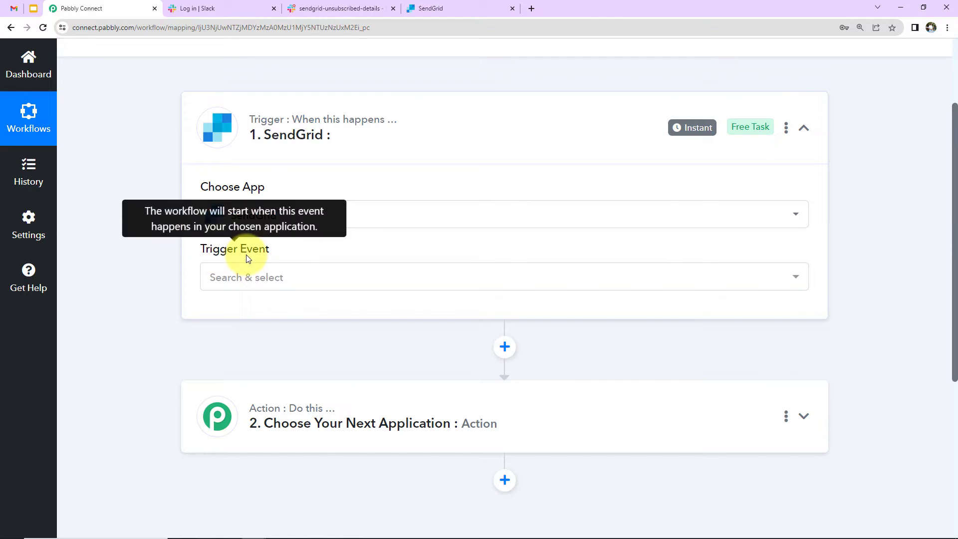
click(254, 284)
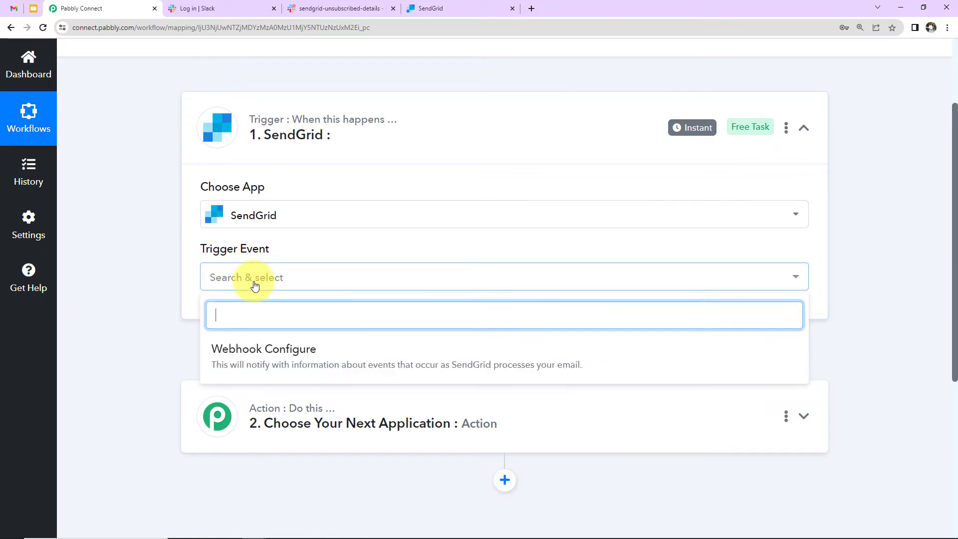
click(266, 355)
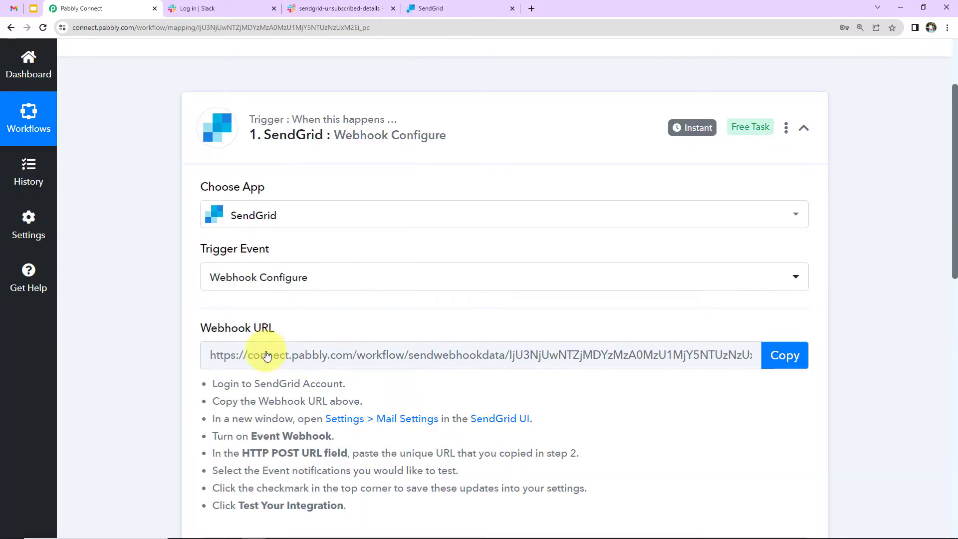
scroll(406, 278, down, 2)
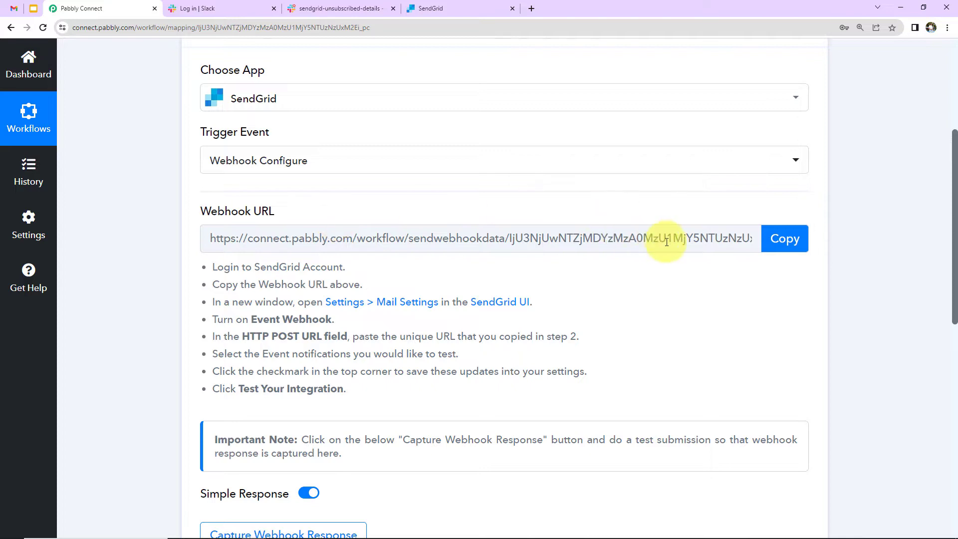
click(789, 238)
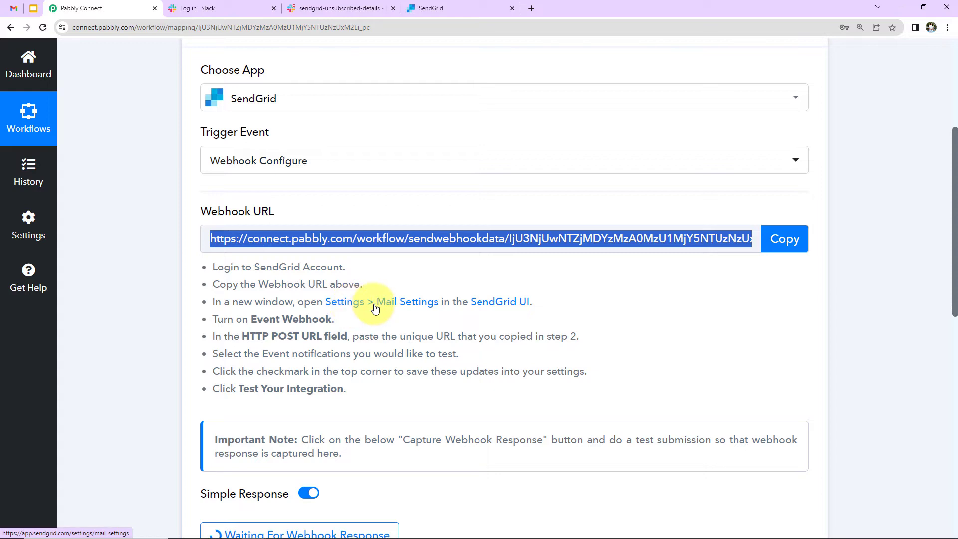
Step: In SendGrid's event webhook settings, start a new webhook named 'New Integration'
click(435, 11)
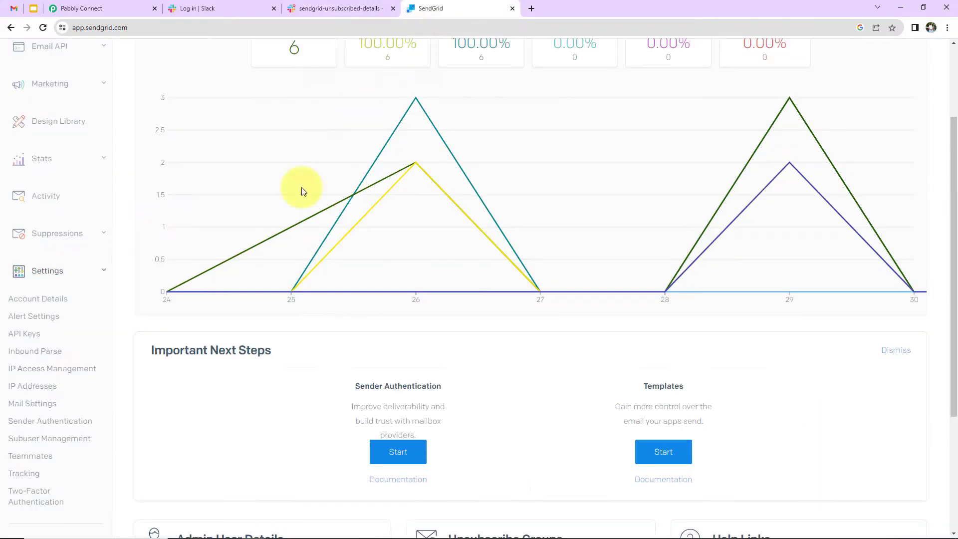
click(46, 405)
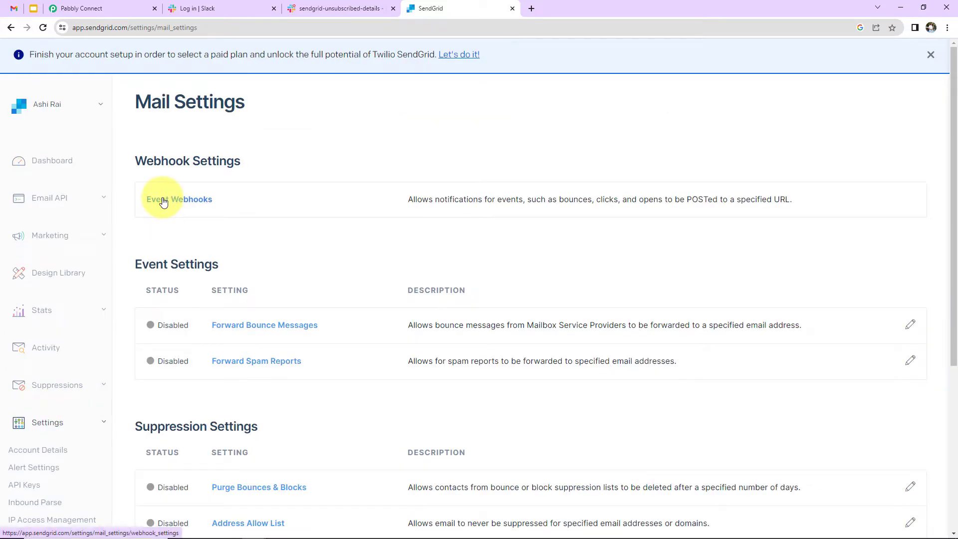
click(163, 200)
key(ctrl+plus)
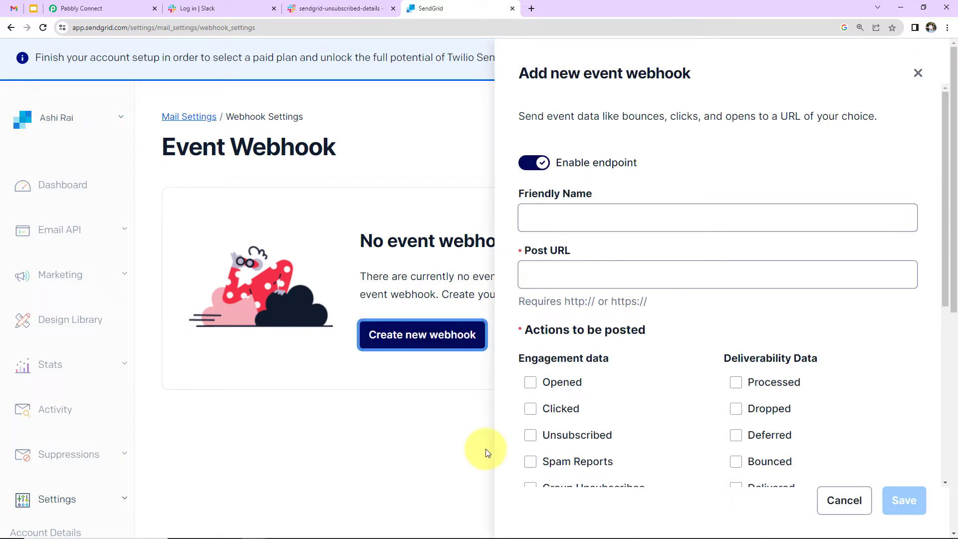
click(572, 221)
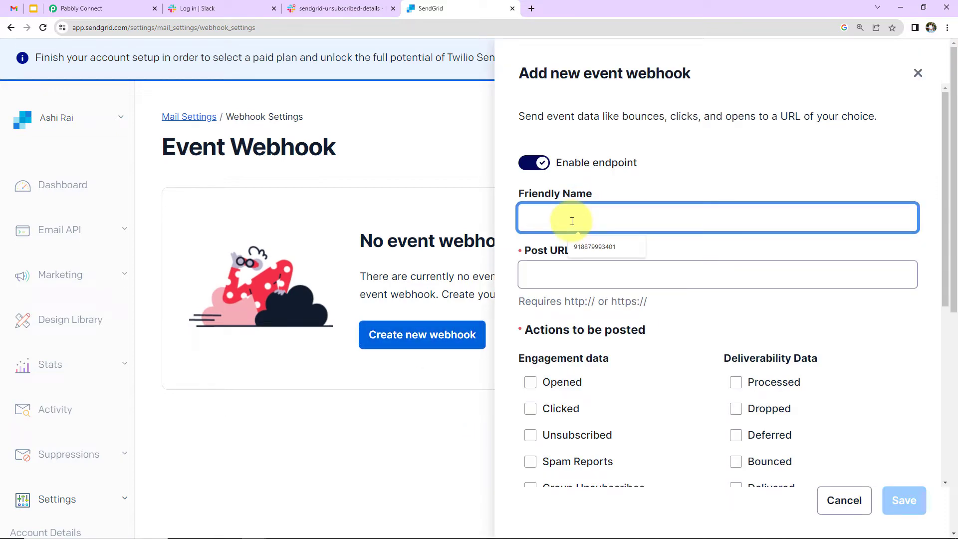
text(New Integration)
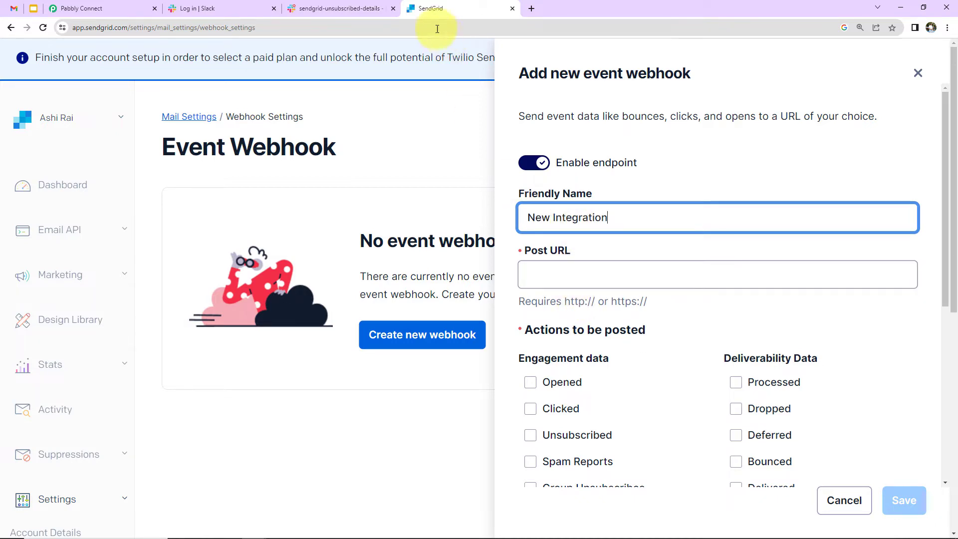
Step: Copy the Pabbly webhook URL again and paste it as the webhook's Post URL
click(84, 17)
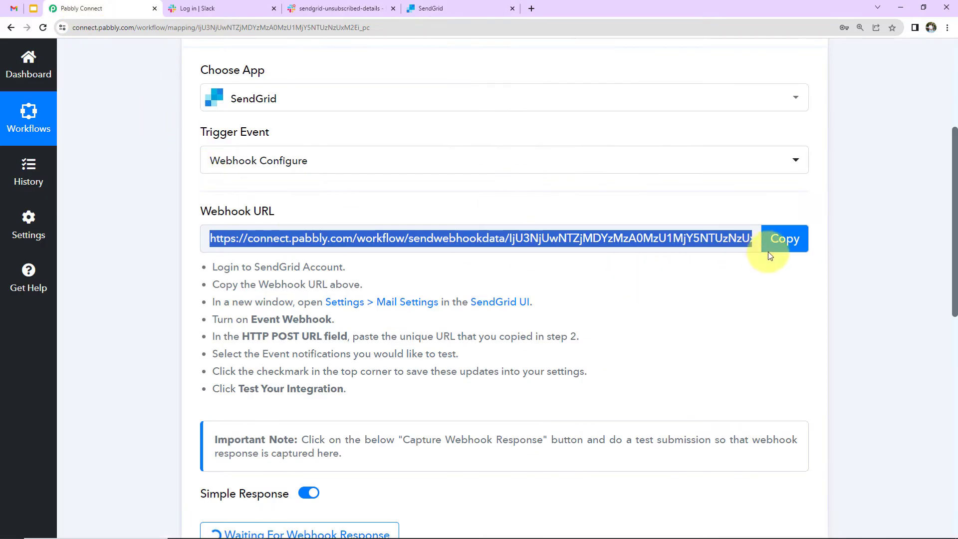
click(782, 240)
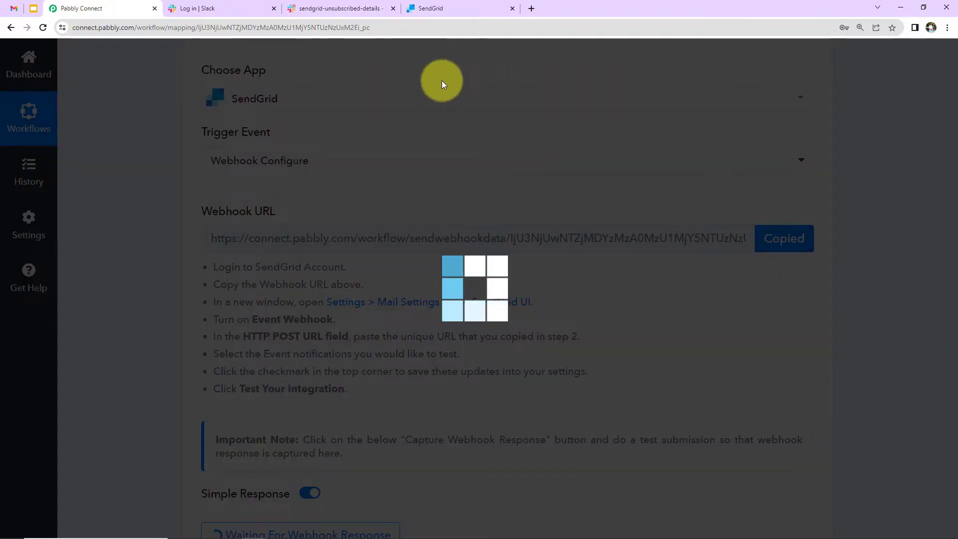
click(430, 8)
click(556, 274)
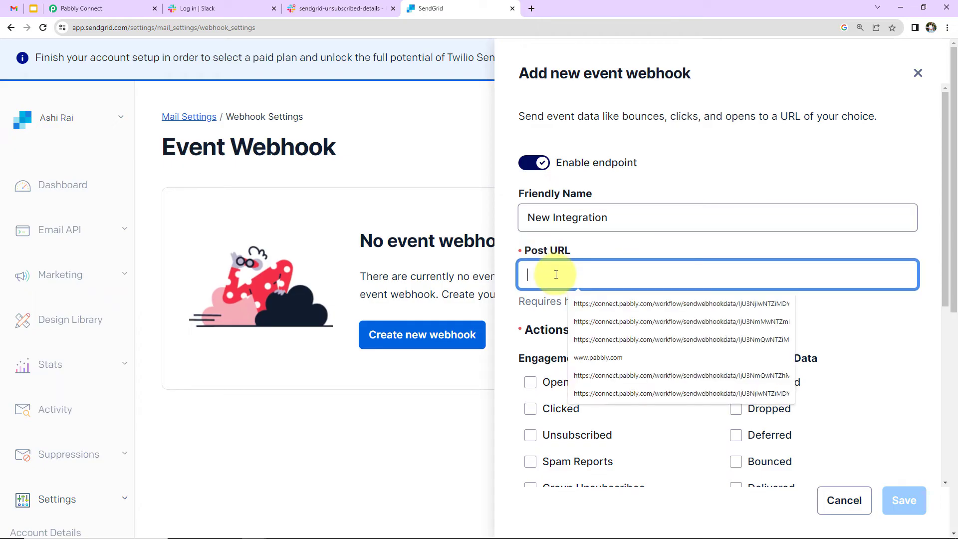
key(ctrl+v)
Step: Tick Unsubscribed as the action to post and save the webhook
scroll(555, 274, down, 2)
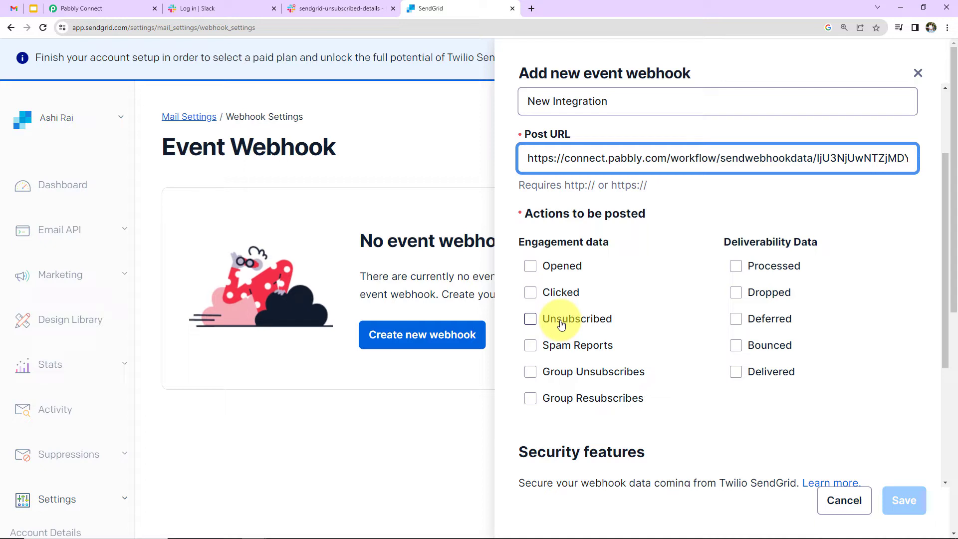
click(530, 322)
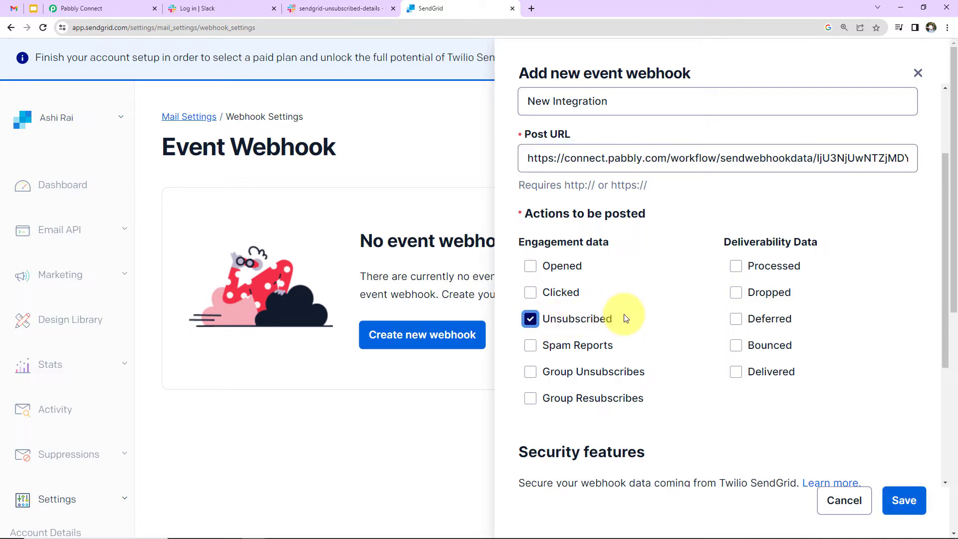
scroll(623, 314, down, 5)
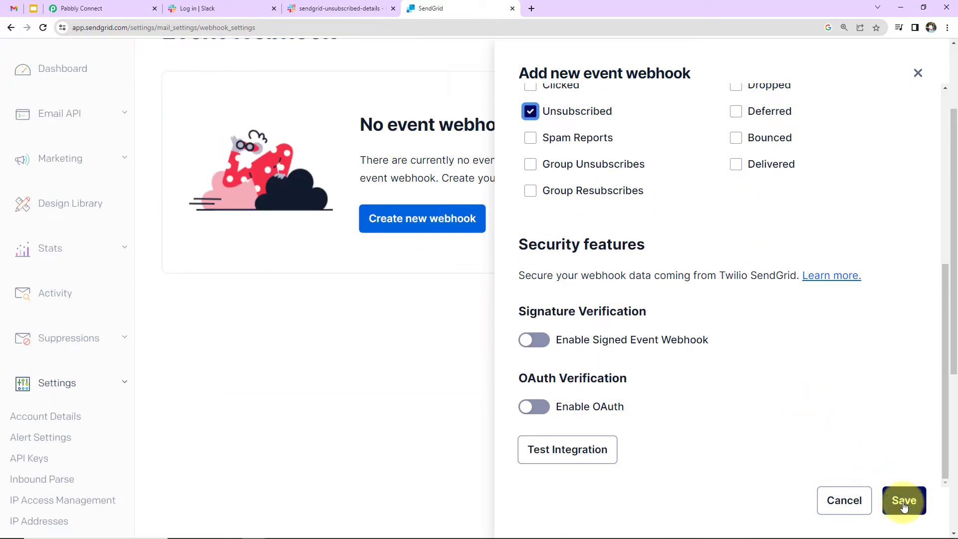
click(903, 500)
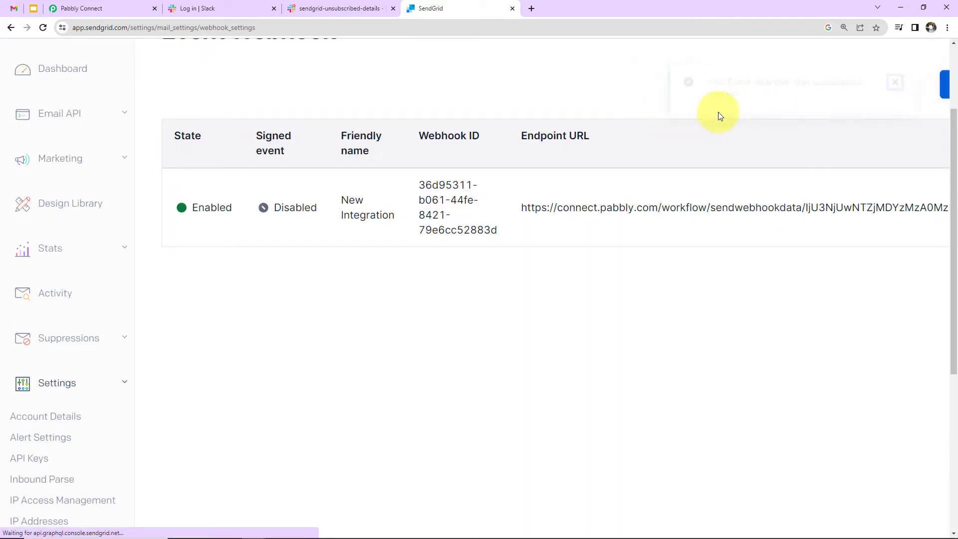
Step: Check that Pabbly Connect shows Waiting For Webhook Response, then return to the SendGrid dashboard
click(109, 8)
scroll(626, 355, down, 2)
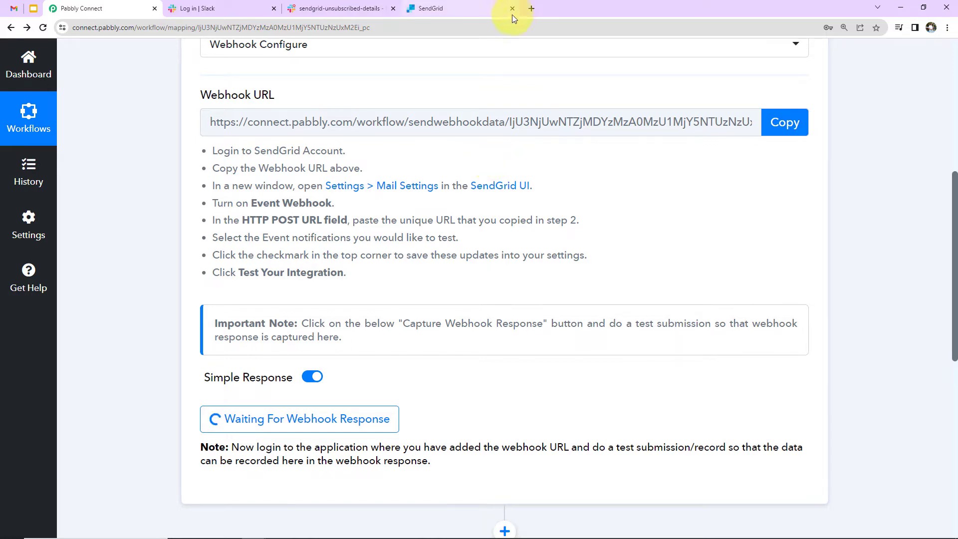
click(464, 6)
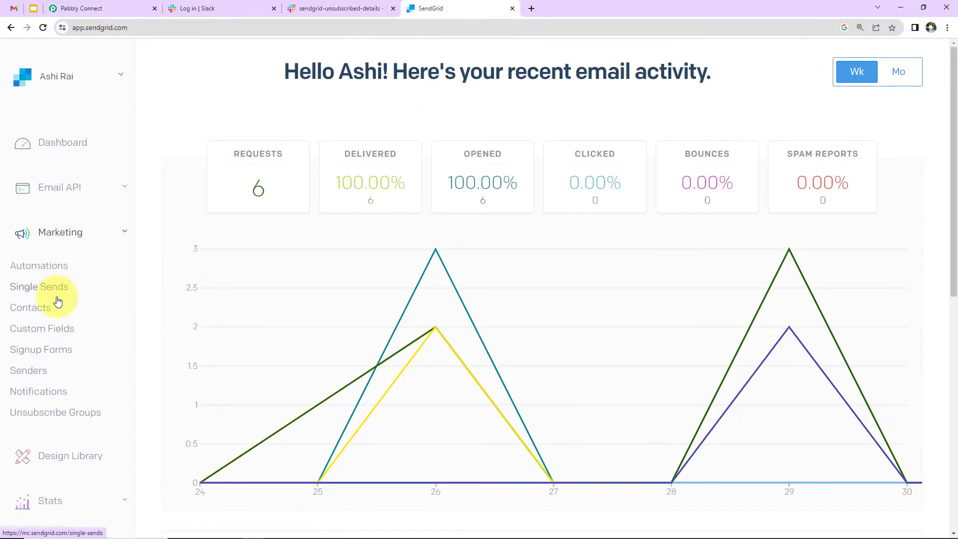
Step: Open the test contact from the Formstack Leads list and review its profile fields
click(32, 310)
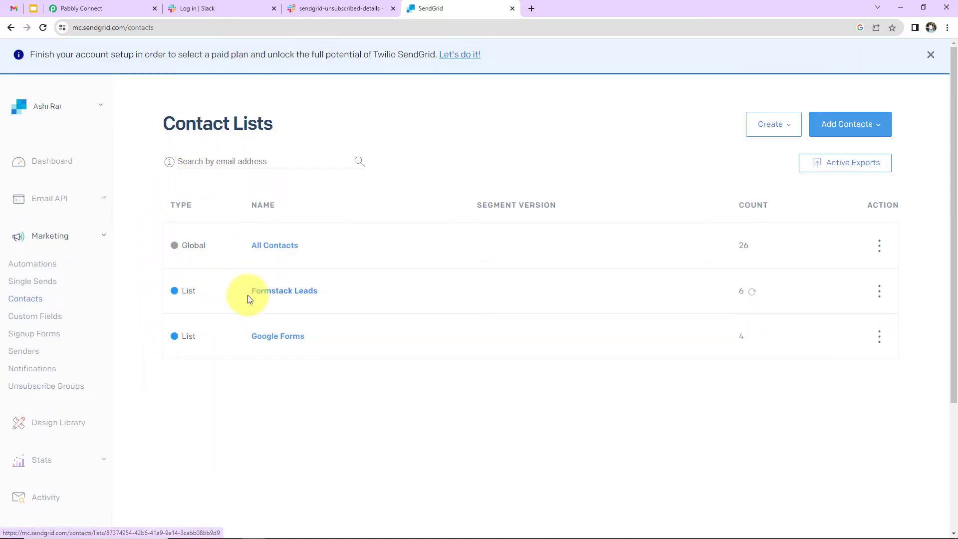
click(279, 293)
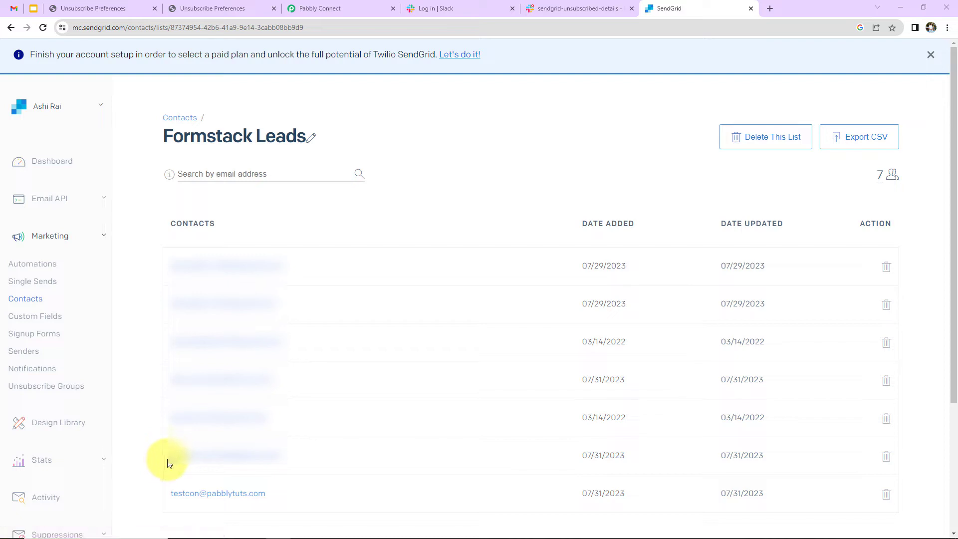
click(270, 457)
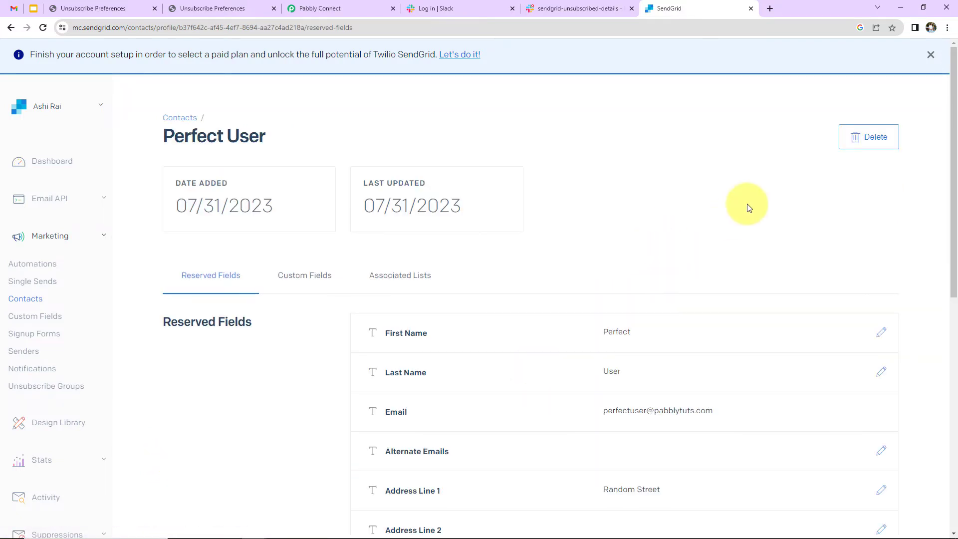
click(930, 54)
scroll(691, 355, down, 2)
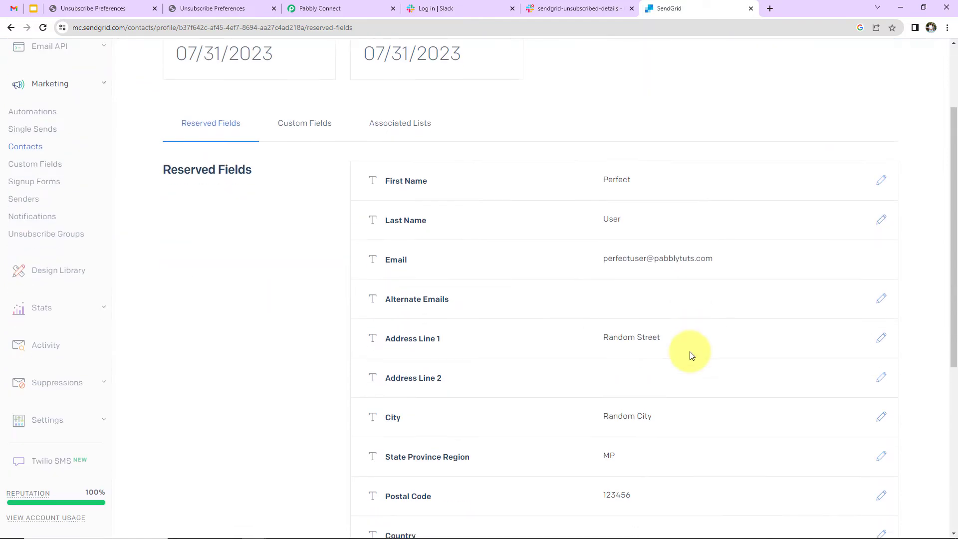
scroll(691, 355, up, 2)
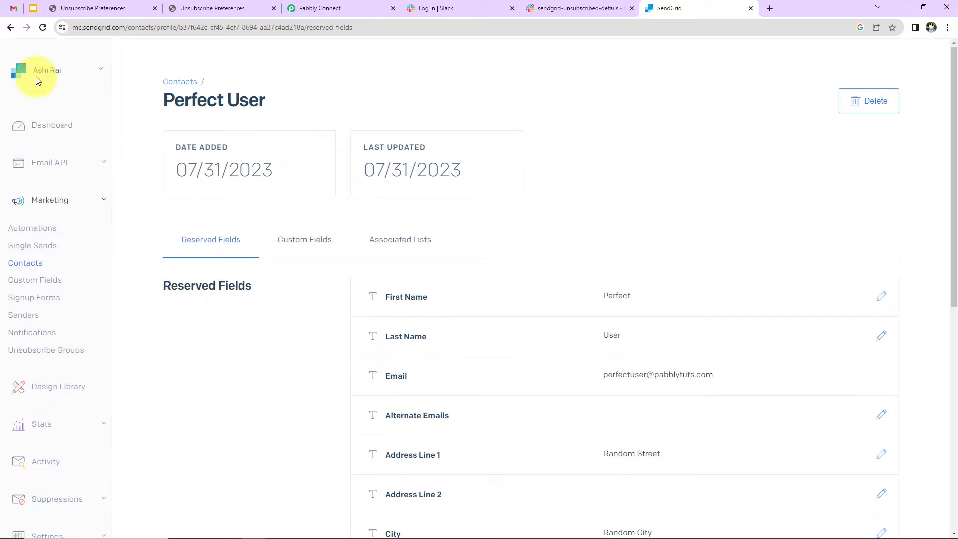
Step: In Gmail, open the Welcome test email and follow its Unsubscribe link
click(15, 8)
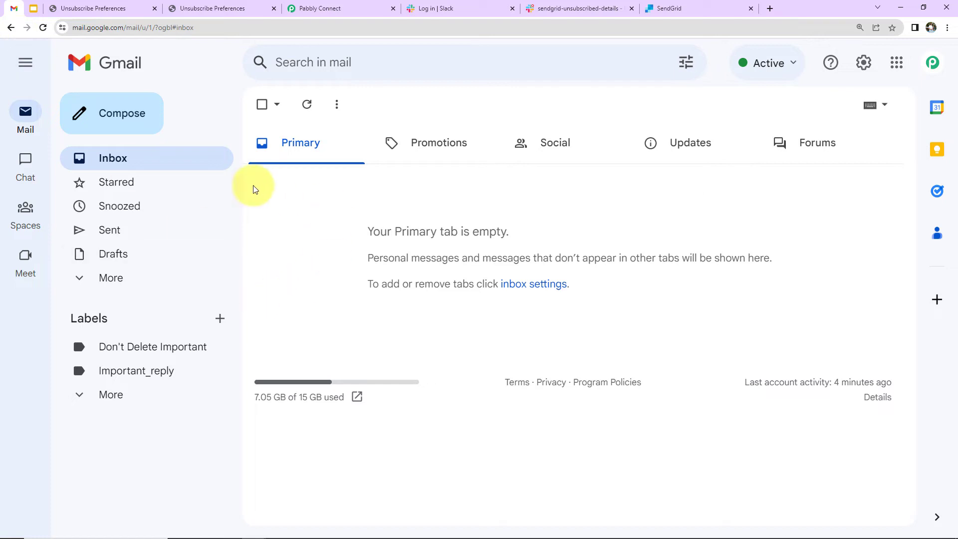
click(43, 28)
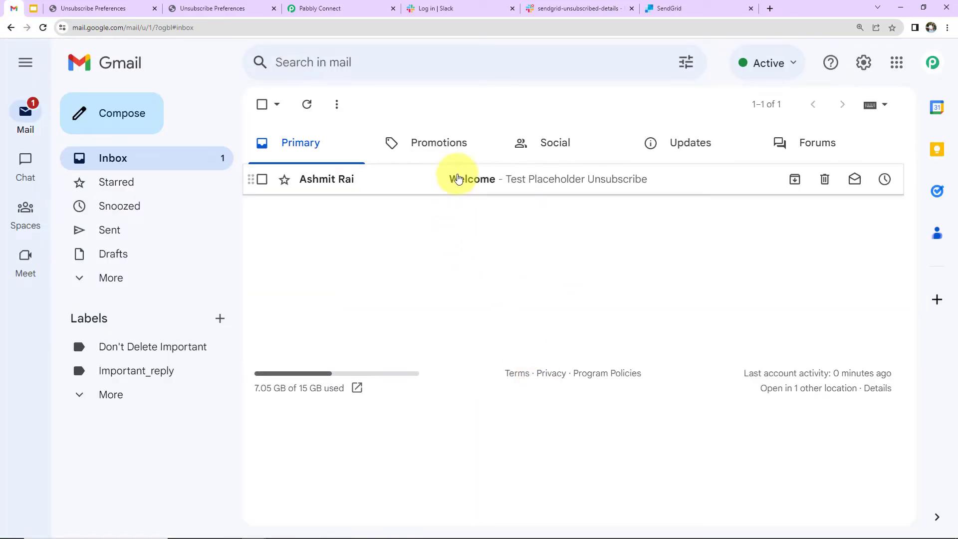
click(455, 179)
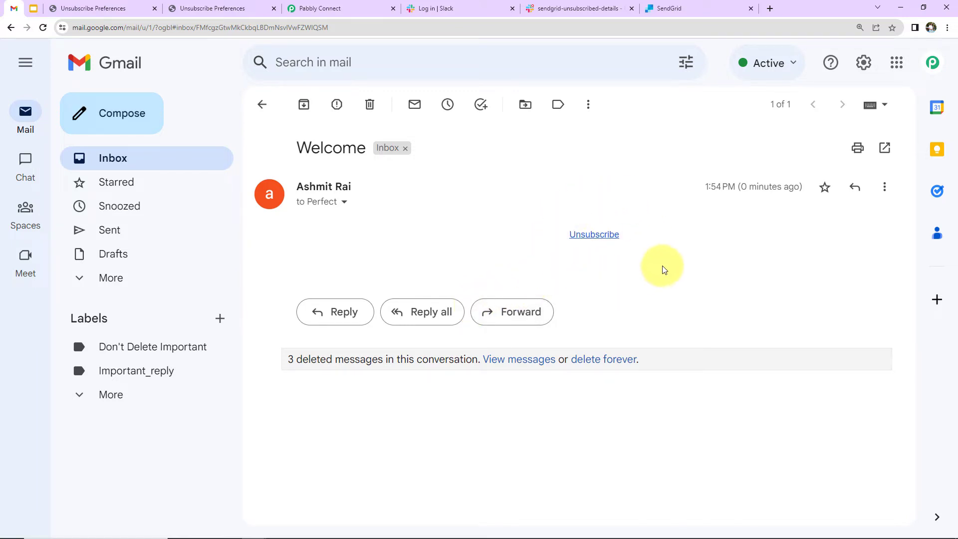
click(594, 234)
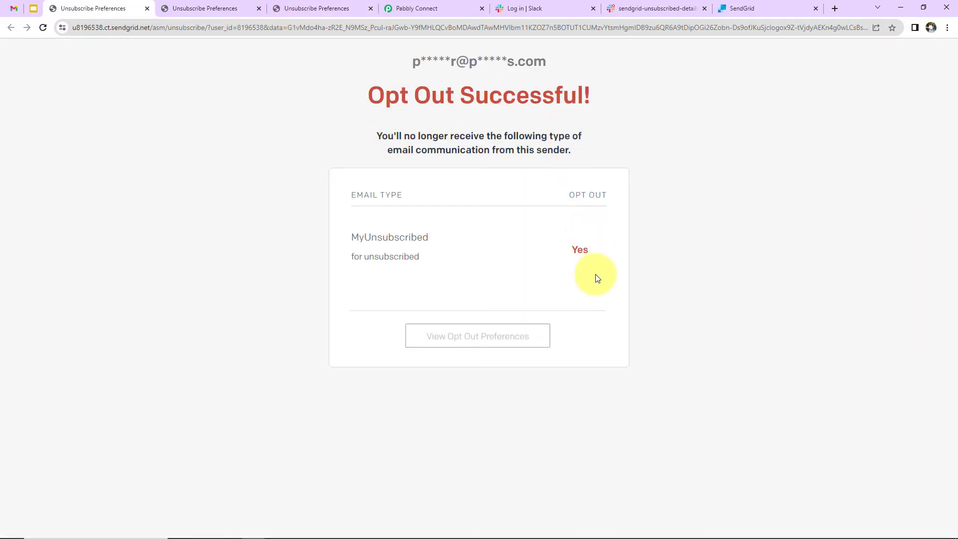
Step: Opt out of all emails from the opt-out preferences page, then return to Pabbly Connect
click(458, 345)
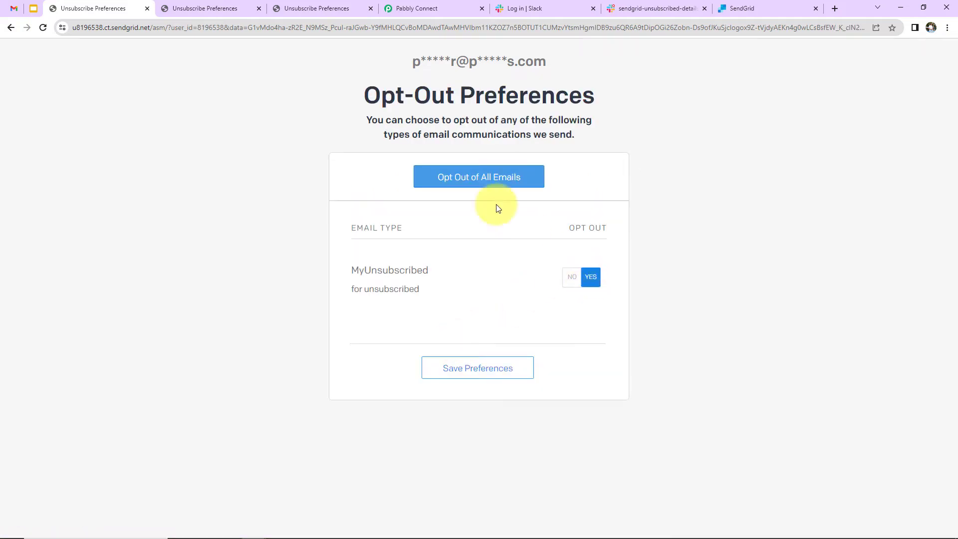
click(479, 183)
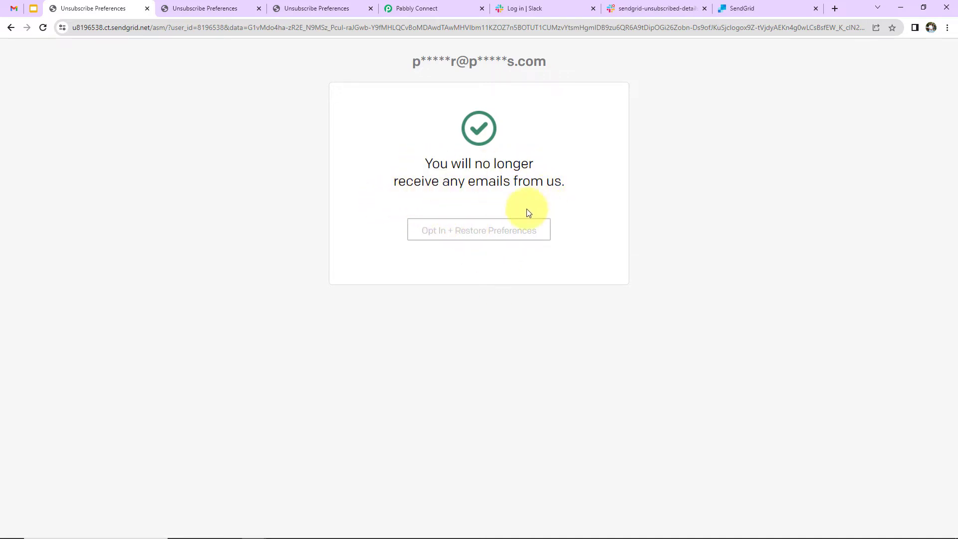
click(444, 7)
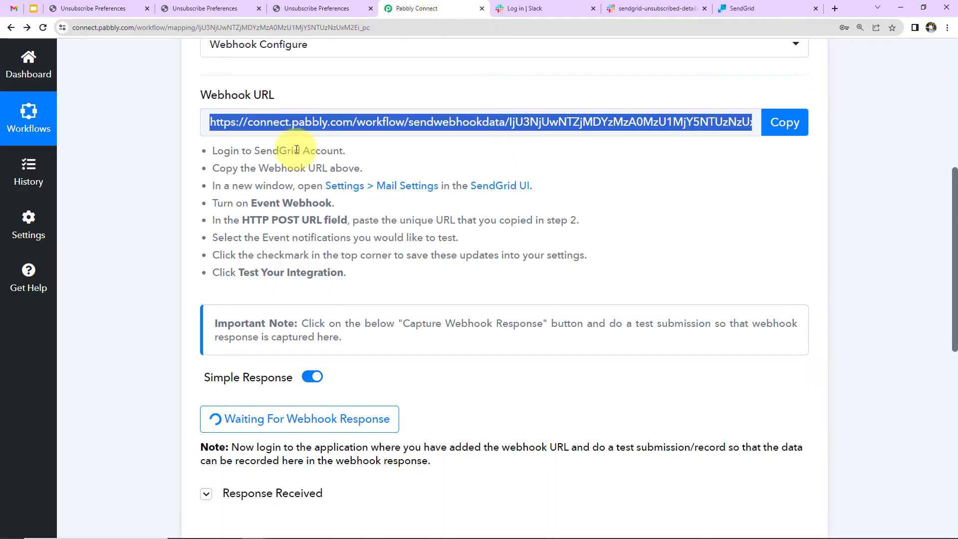
Step: Close the extra Unsubscribe Preferences tabs and review the received response's email and 2023-07-31 date
click(258, 8)
click(258, 9)
scroll(521, 299, down, 5)
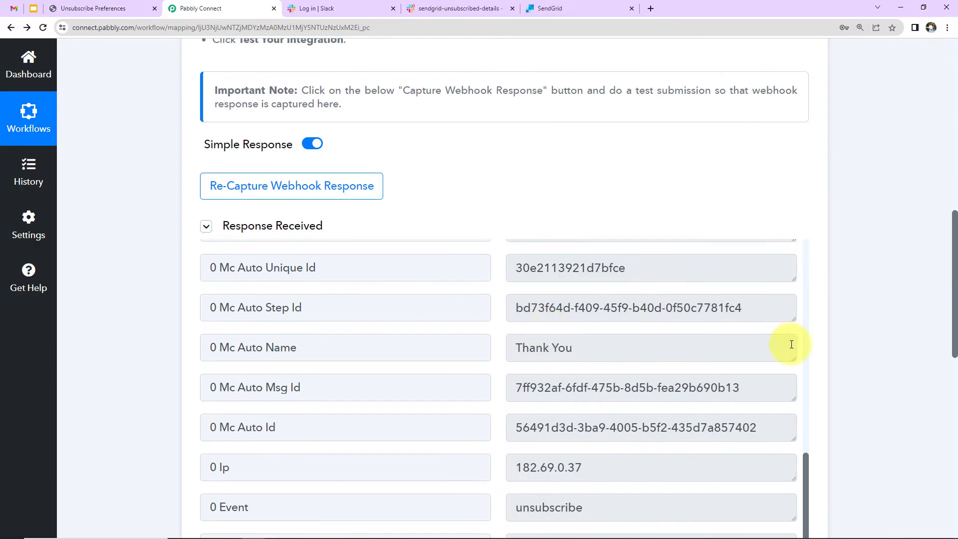
scroll(871, 324, down, 3)
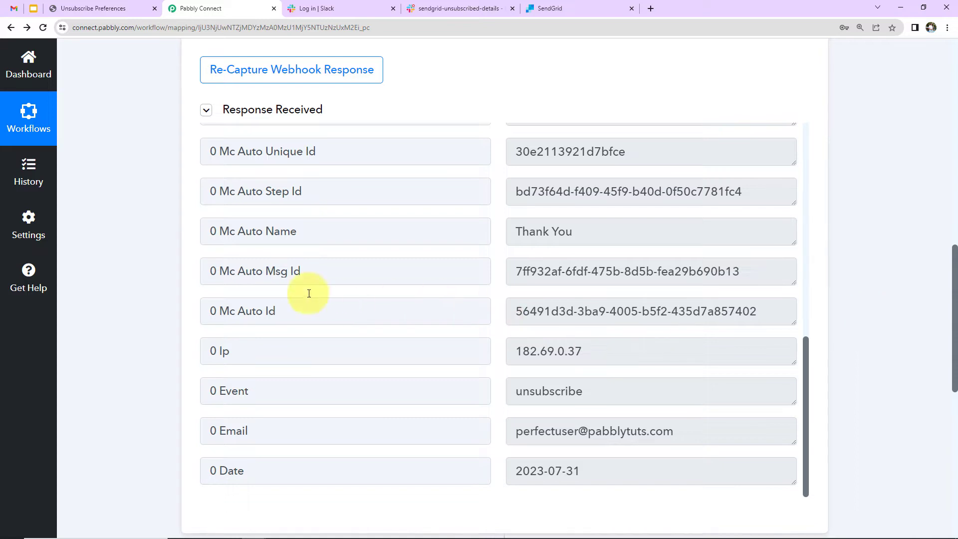
scroll(647, 307, down, 1)
scroll(647, 307, down, 4)
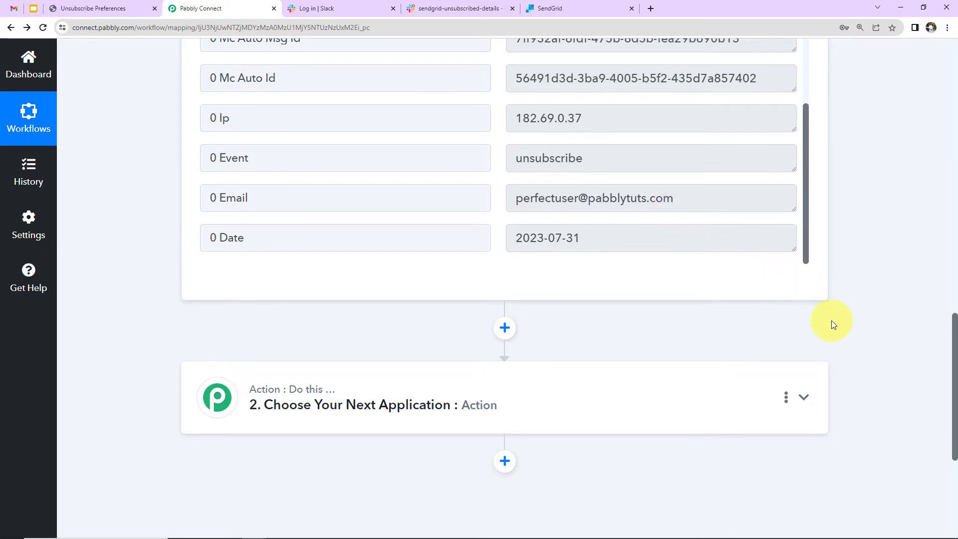
scroll(376, 346, down, 2)
Step: Set the action step to Slack's Send Channel Message event
click(294, 292)
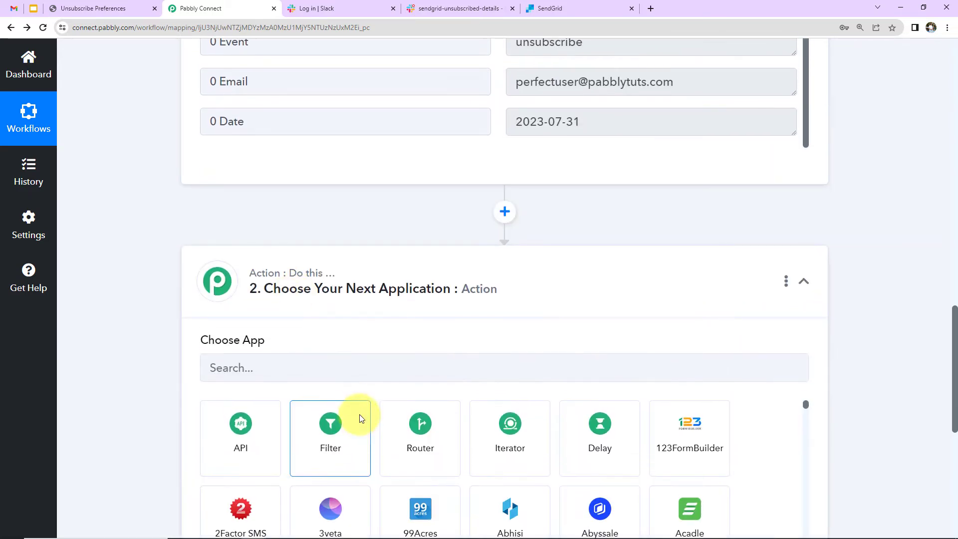
click(355, 377)
text(slack)
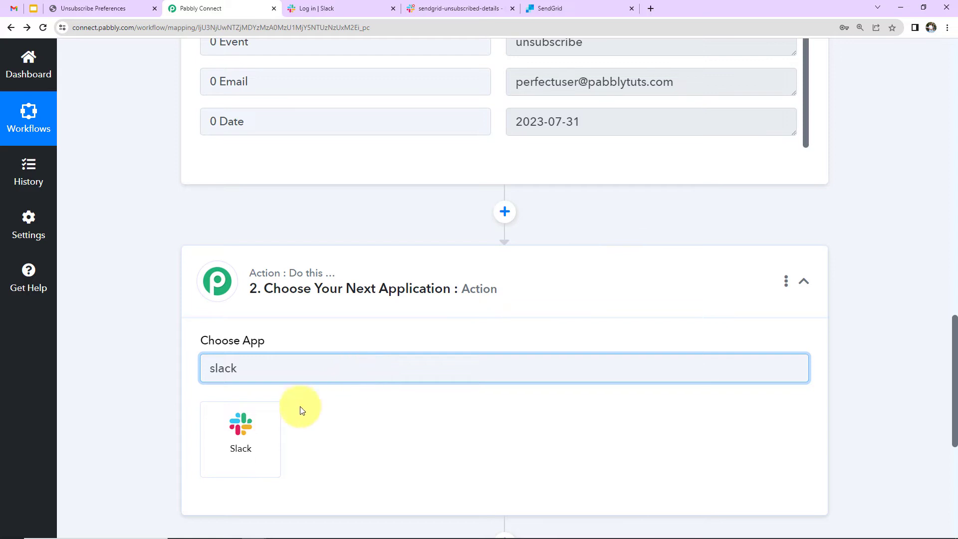
click(263, 420)
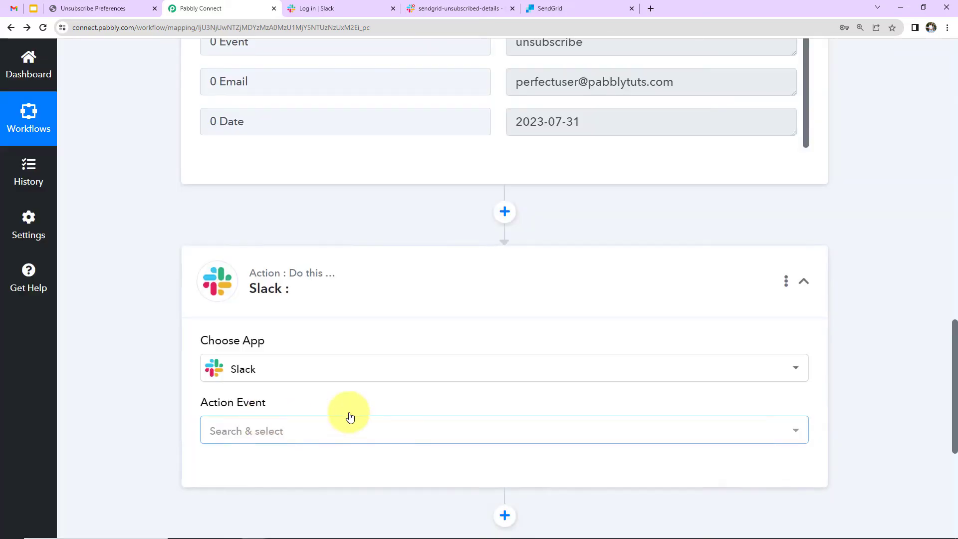
scroll(285, 309, down, 2)
click(284, 312)
click(264, 142)
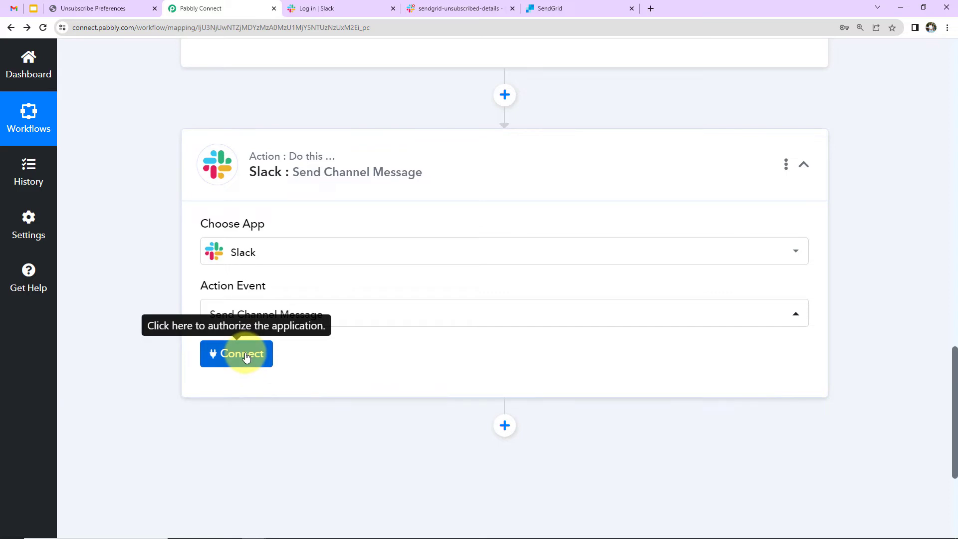
Step: Add a new Slack connection with a user token and allow workspace access
click(246, 354)
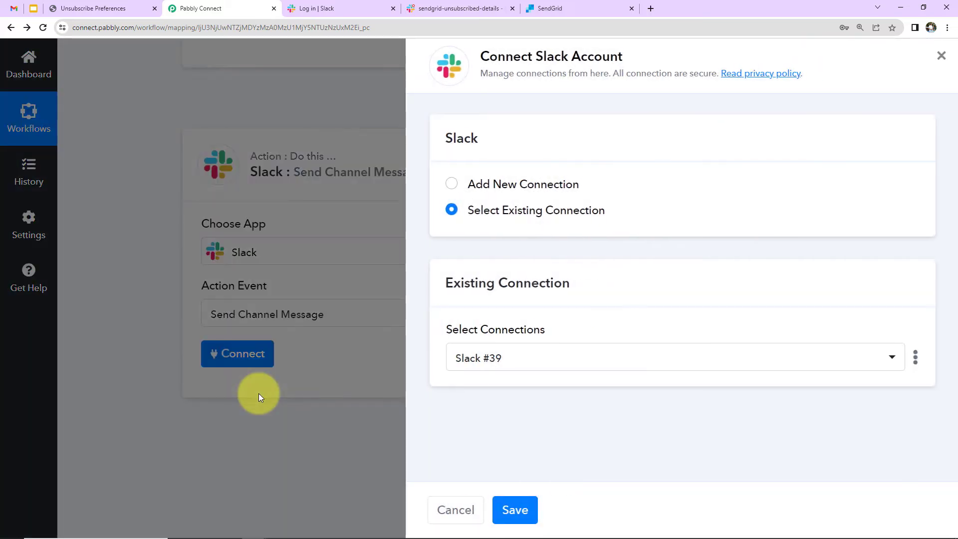
drag(482, 50, 626, 56)
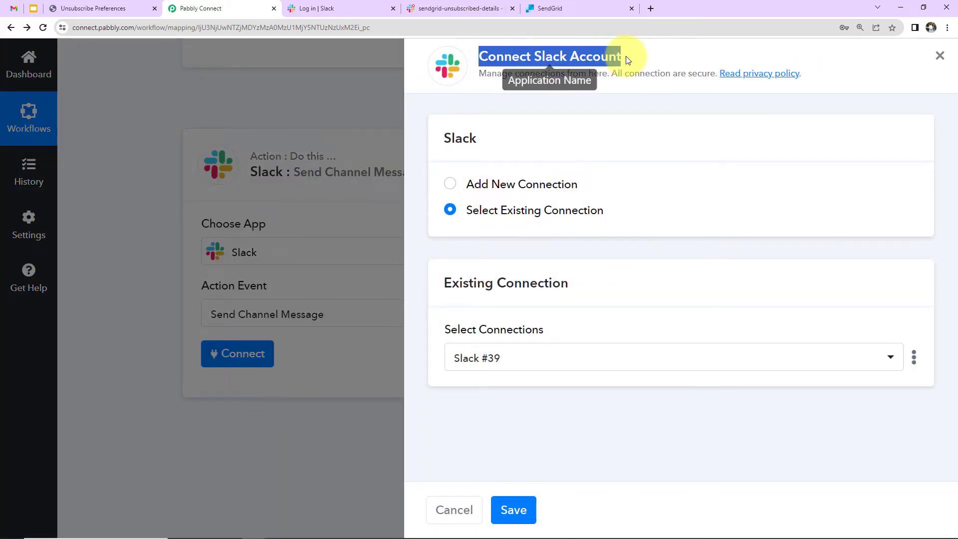
click(450, 184)
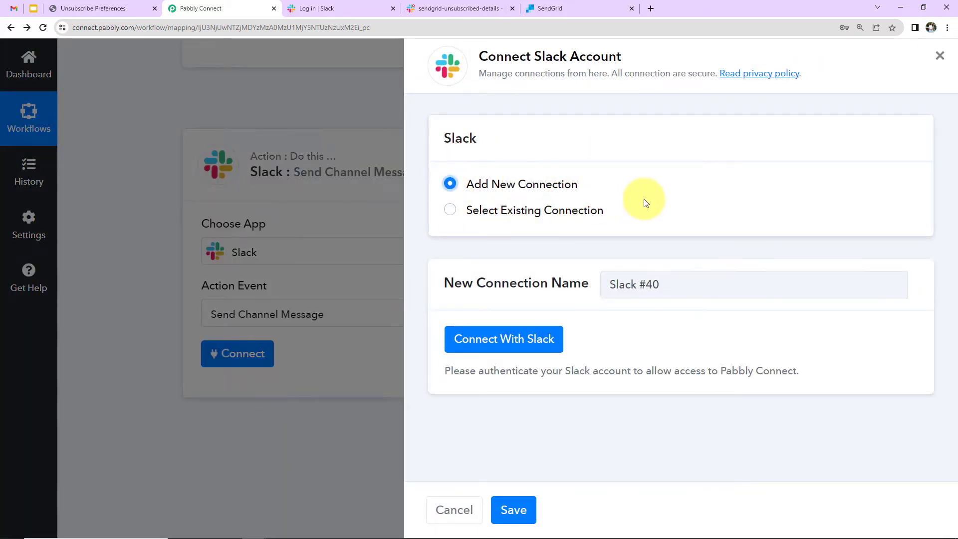
click(519, 339)
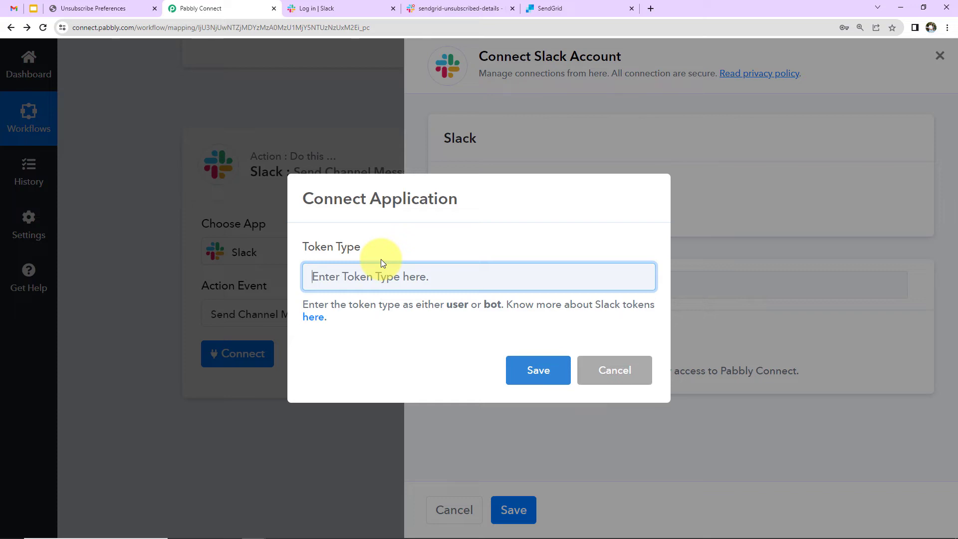
text(user)
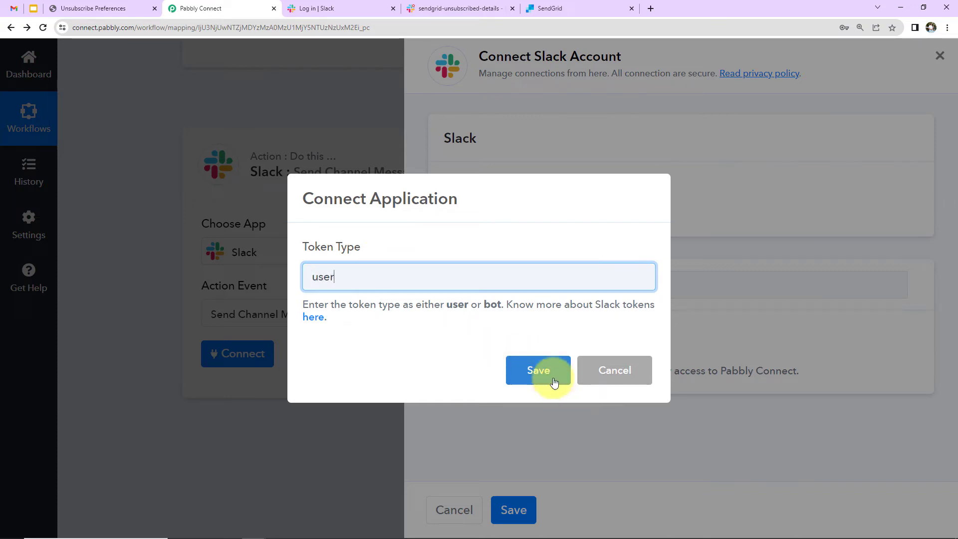
click(554, 381)
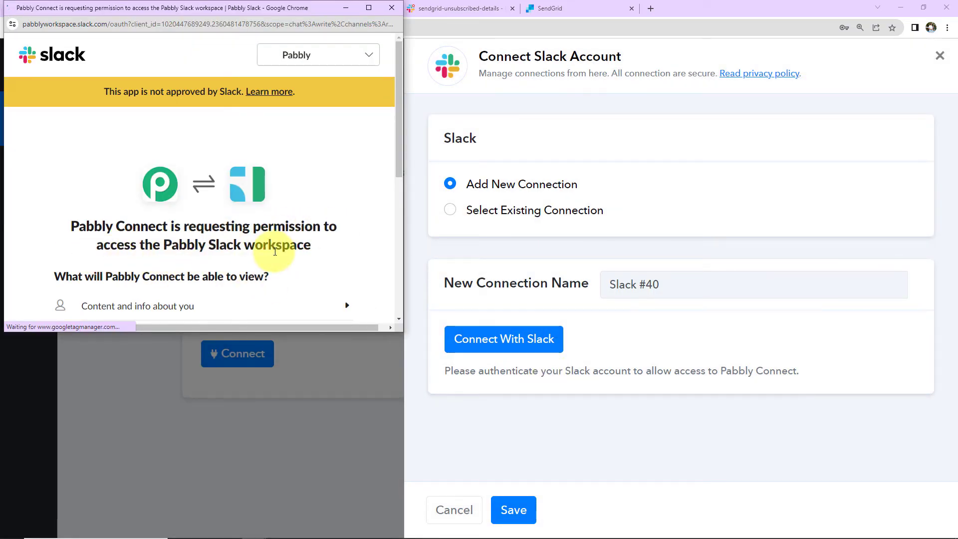
scroll(275, 251, down, 4)
click(246, 305)
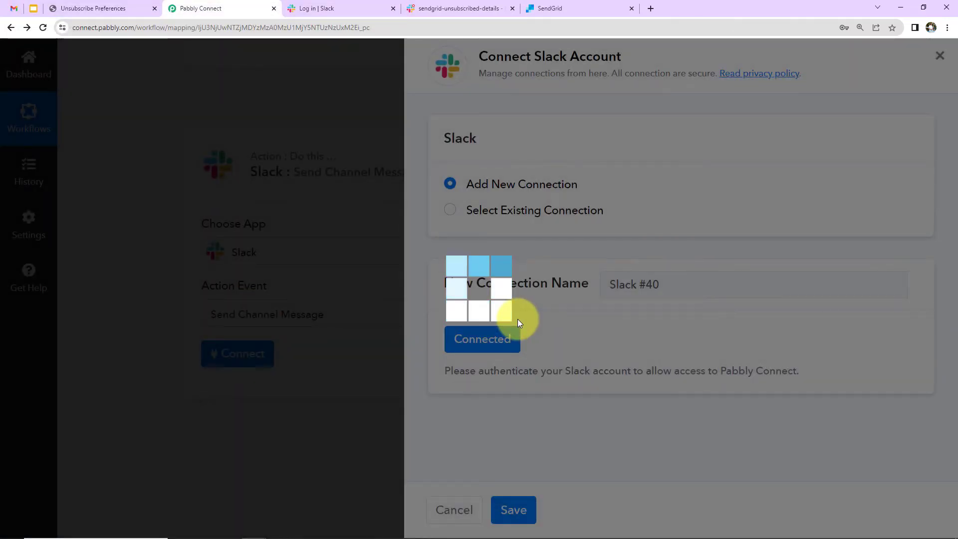
scroll(518, 323, down, 5)
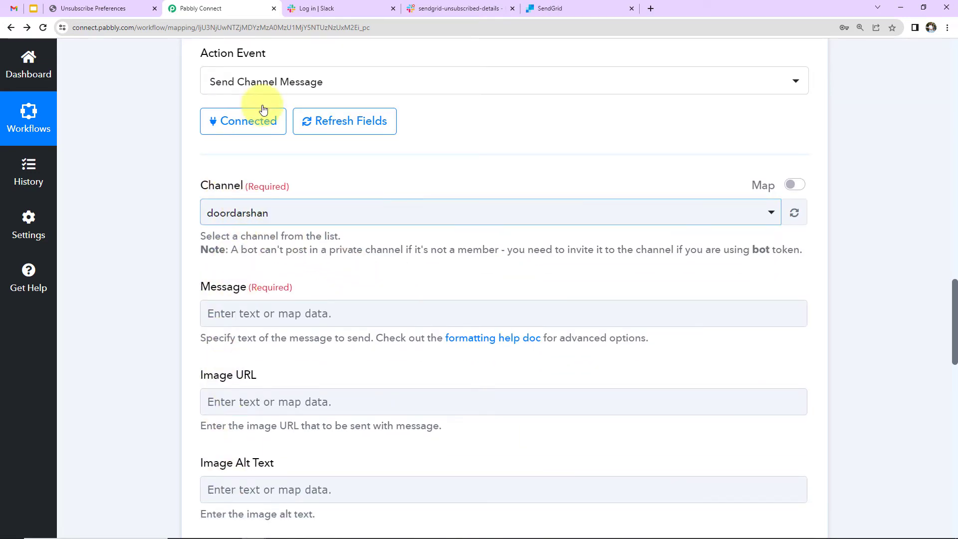
Step: Open Slack's #sendgrid-unsubscribed-details channel in the Pabbly workspace and scroll through the sidebar channel list
click(337, 10)
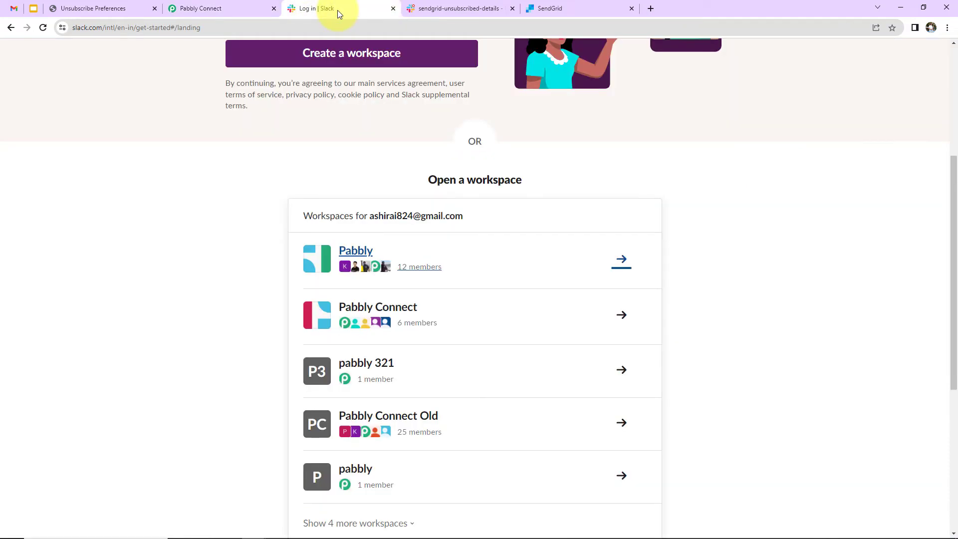
click(432, 11)
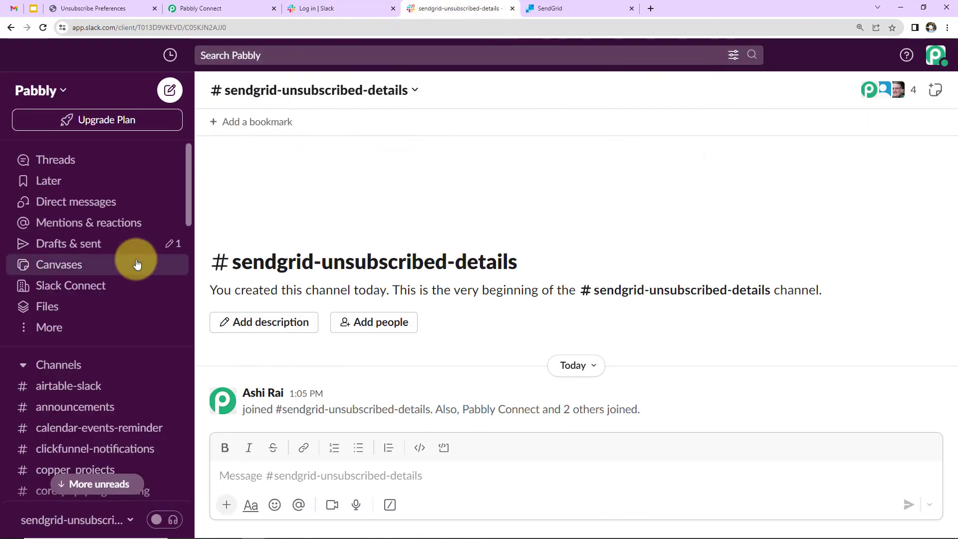
scroll(120, 284, down, 3)
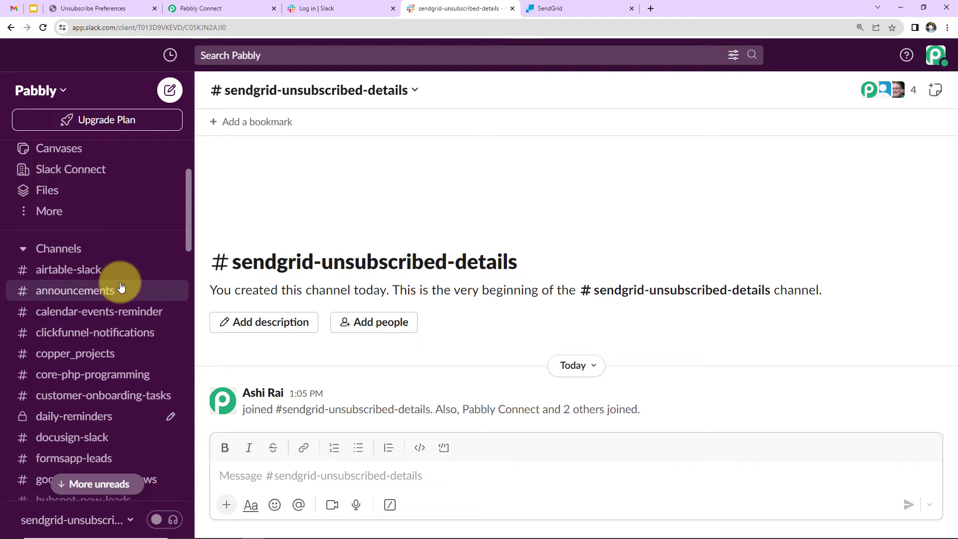
scroll(100, 225, up, 3)
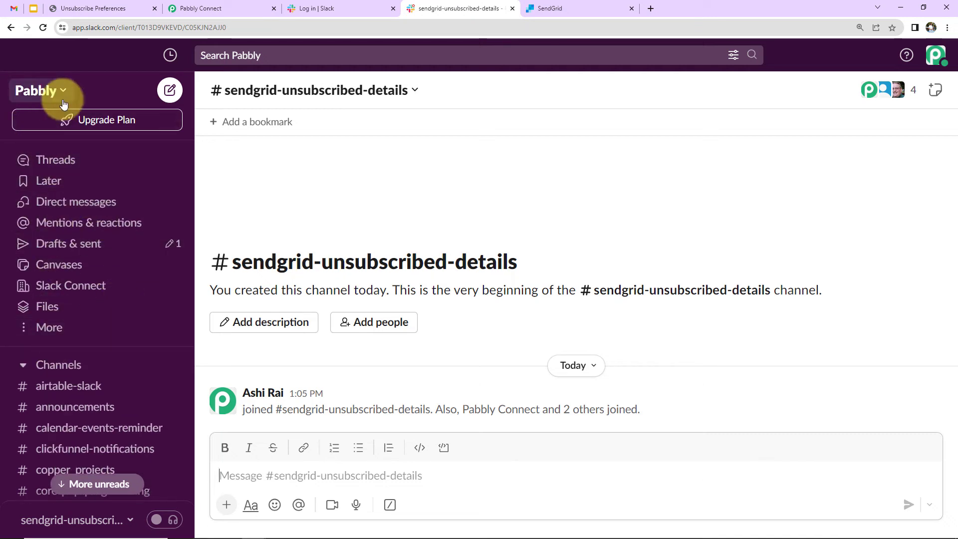
scroll(93, 331, down, 3)
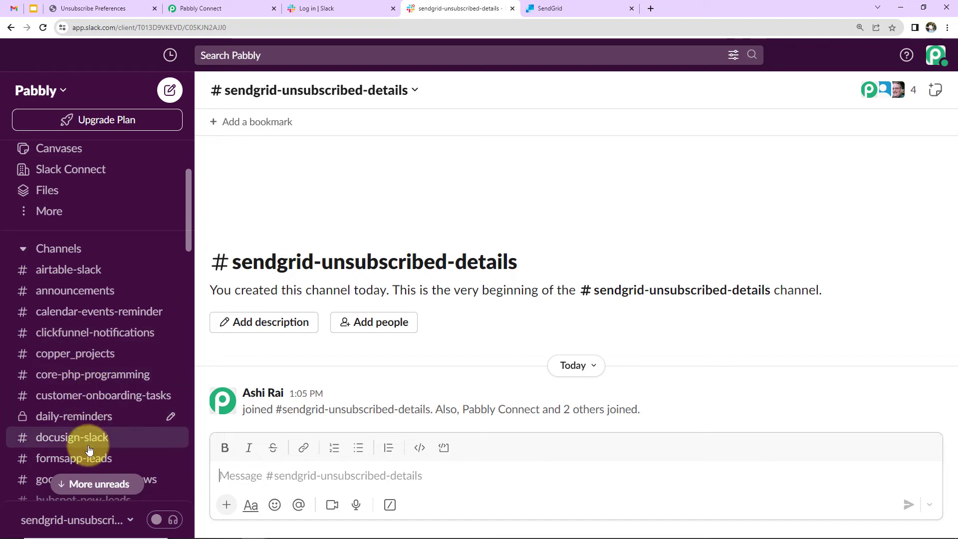
scroll(89, 399, down, 3)
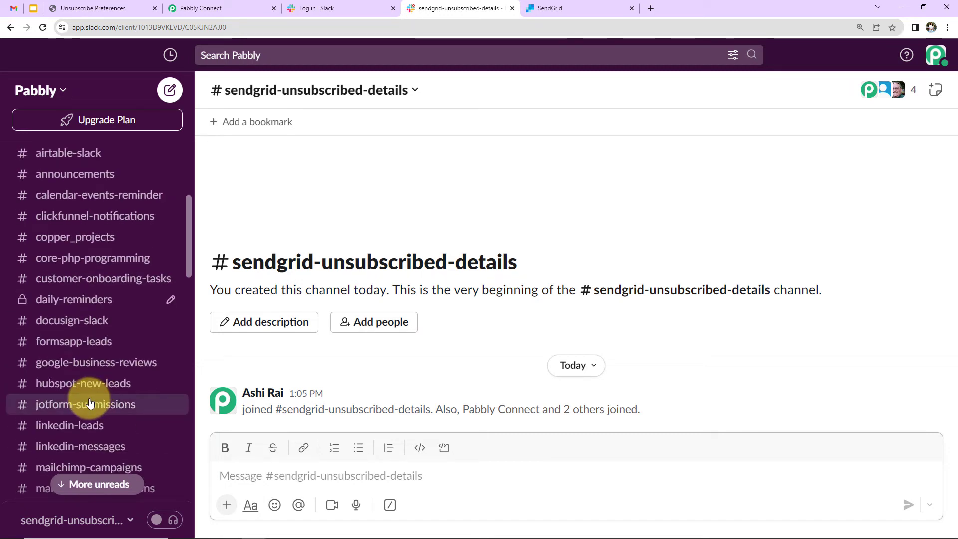
scroll(90, 402, down, 8)
scroll(89, 402, down, 10)
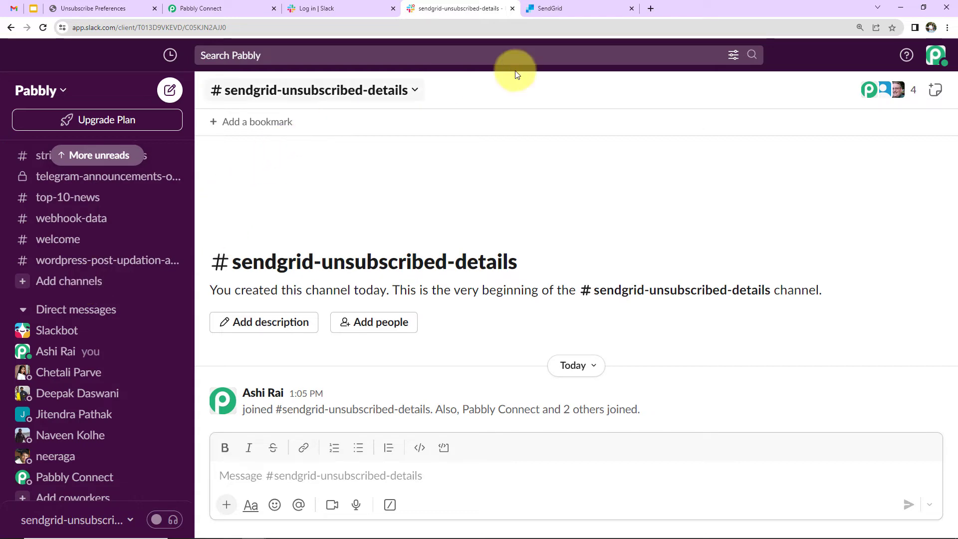
Step: Back in Pabbly Connect, search 'sen' and pick sendgrid-unsubscribed-details as the Slack channel
click(202, 8)
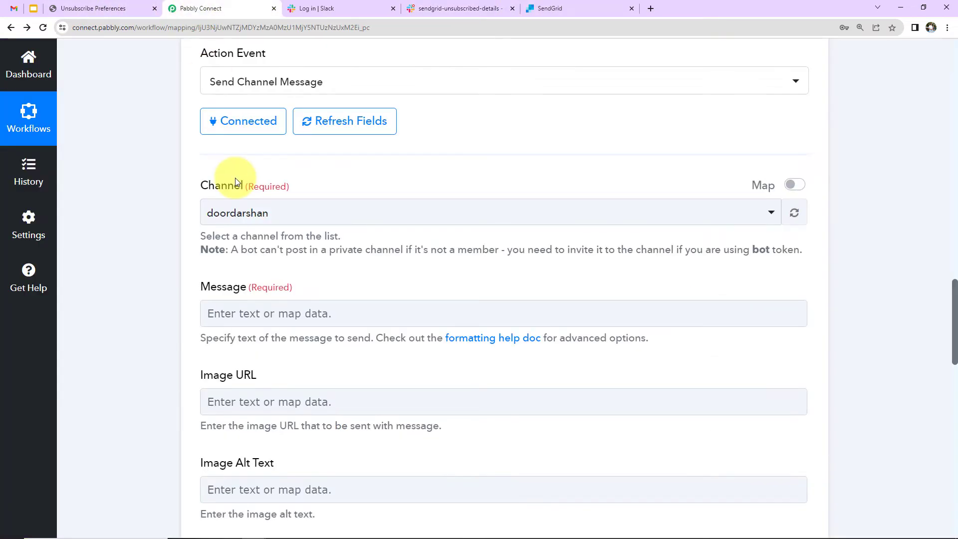
click(290, 214)
text(sen)
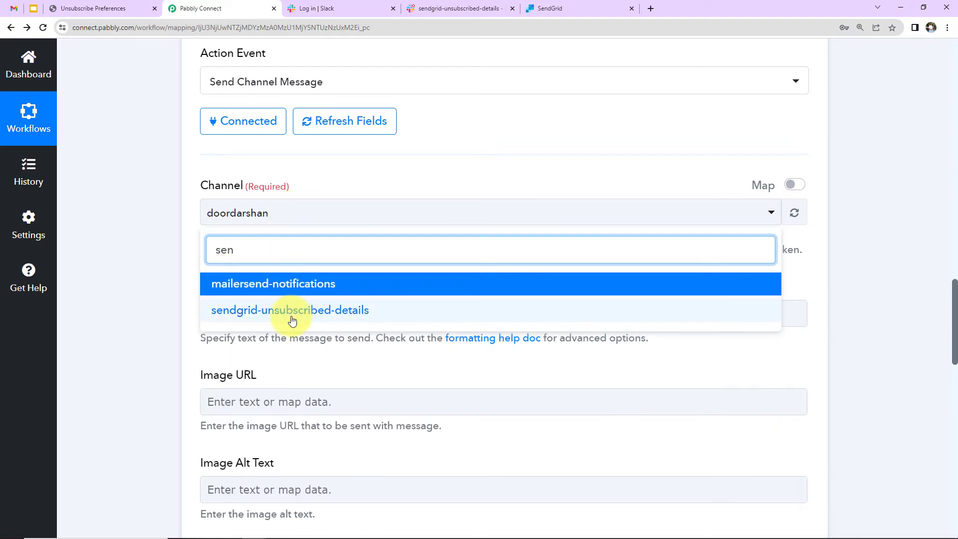
click(291, 318)
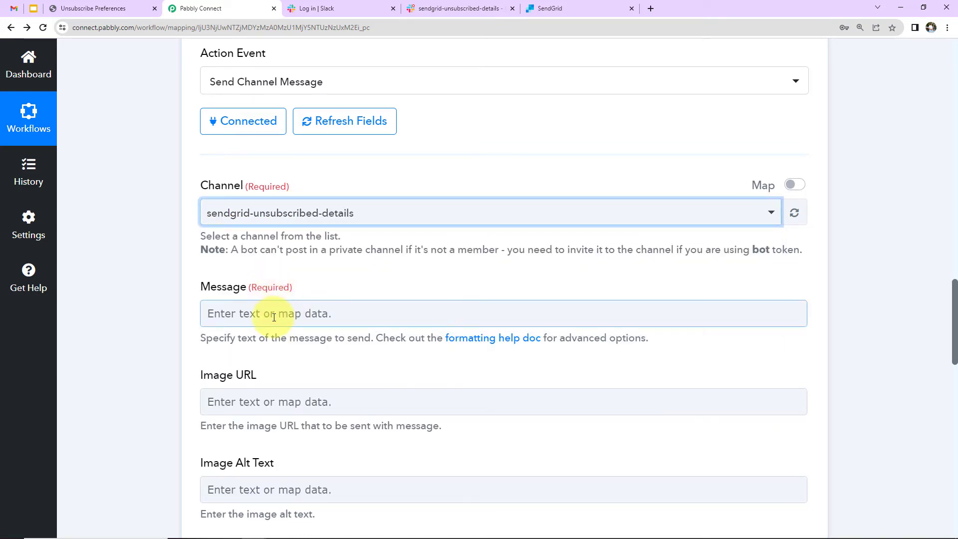
Step: Write 'Team,' then the mapped Email followed by 'has opted out and unsubscribed from SendGrid.'
click(274, 318)
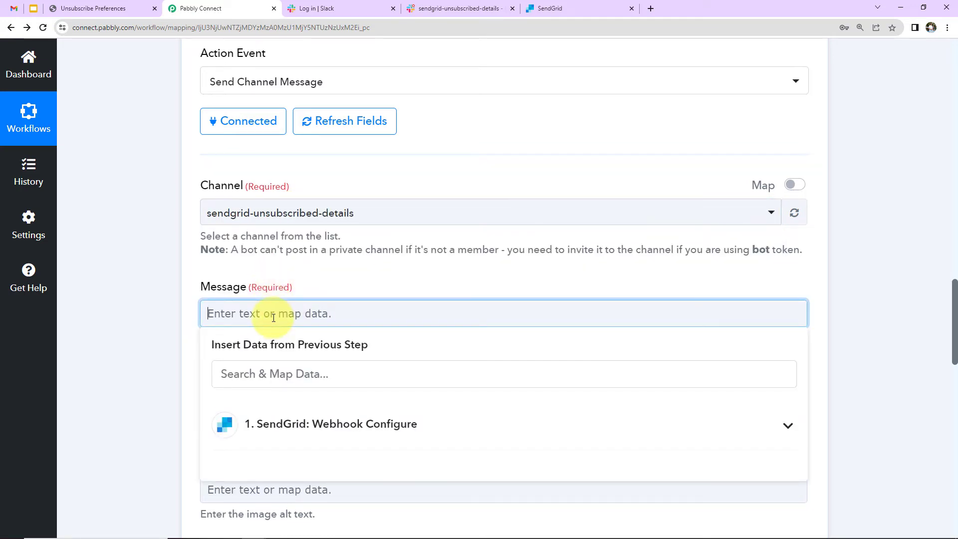
text(Team,)
key(Return)
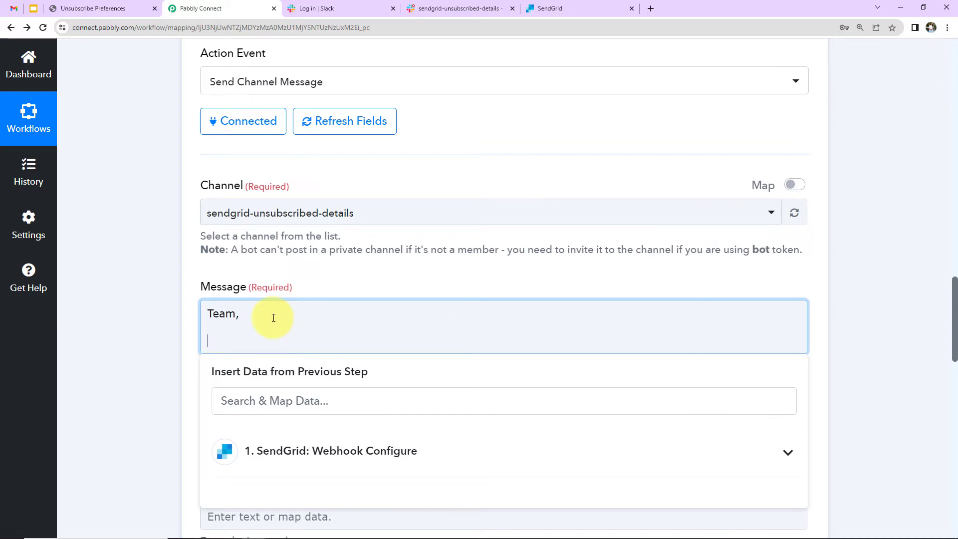
click(309, 454)
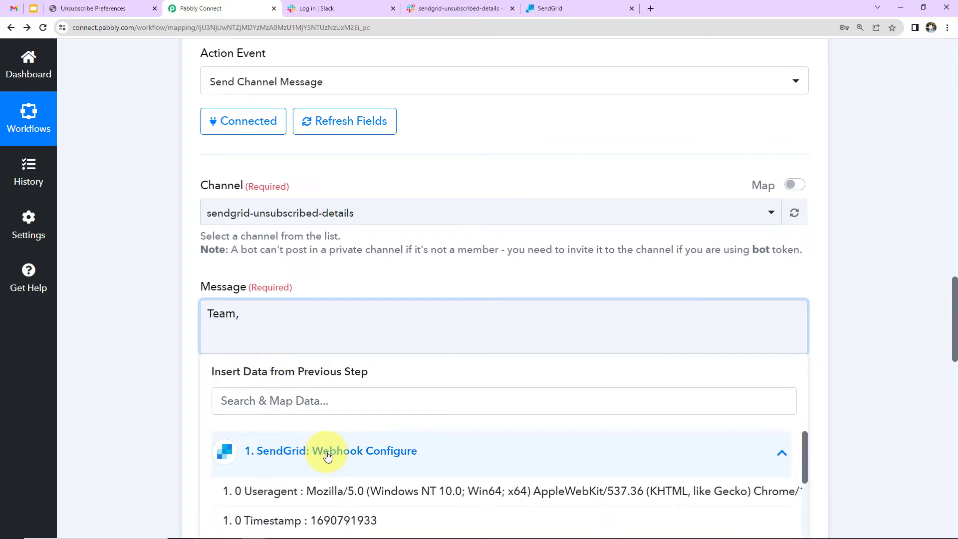
scroll(865, 384, down, 5)
scroll(648, 368, down, 1)
scroll(555, 351, down, 5)
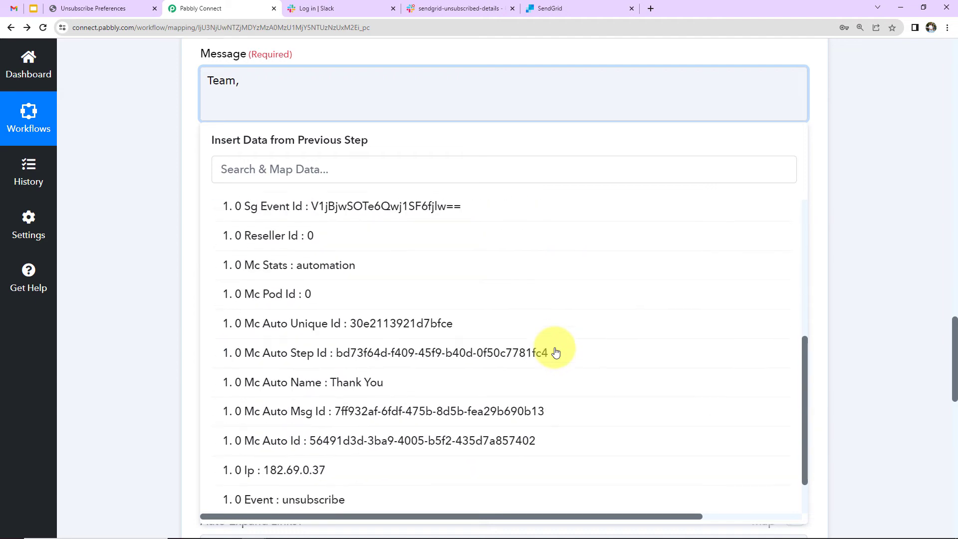
click(388, 468)
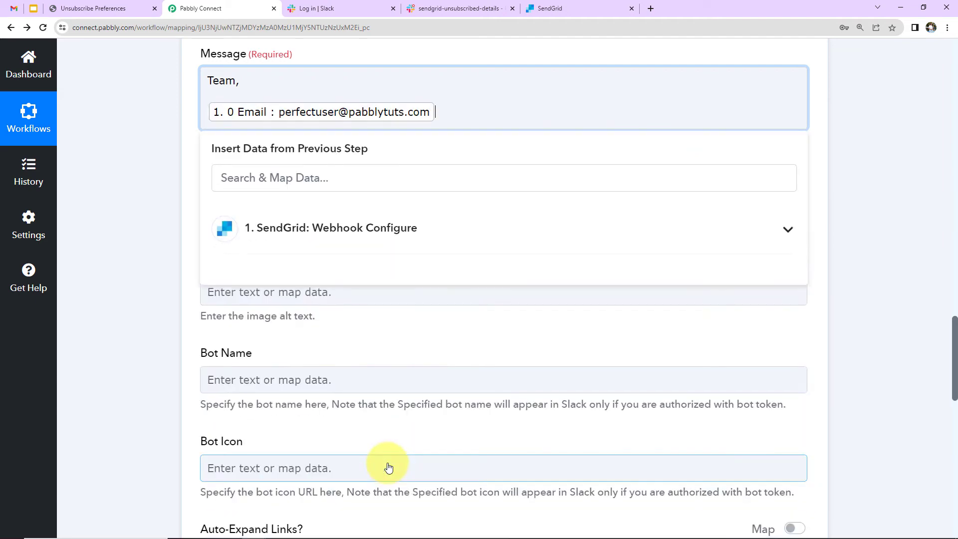
scroll(385, 464, up, 5)
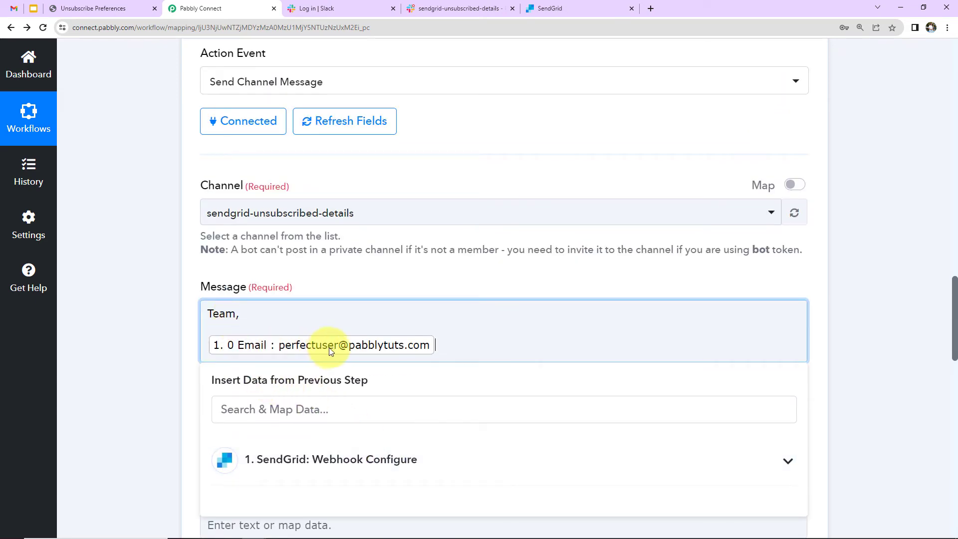
text(has opted out and unsubscribed f)
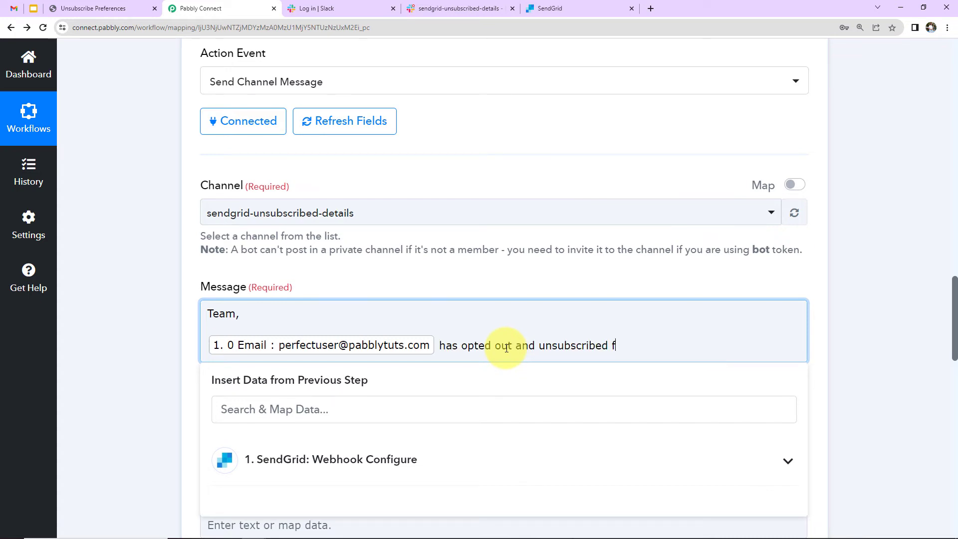
text(rom SendGrid.)
key(Return)
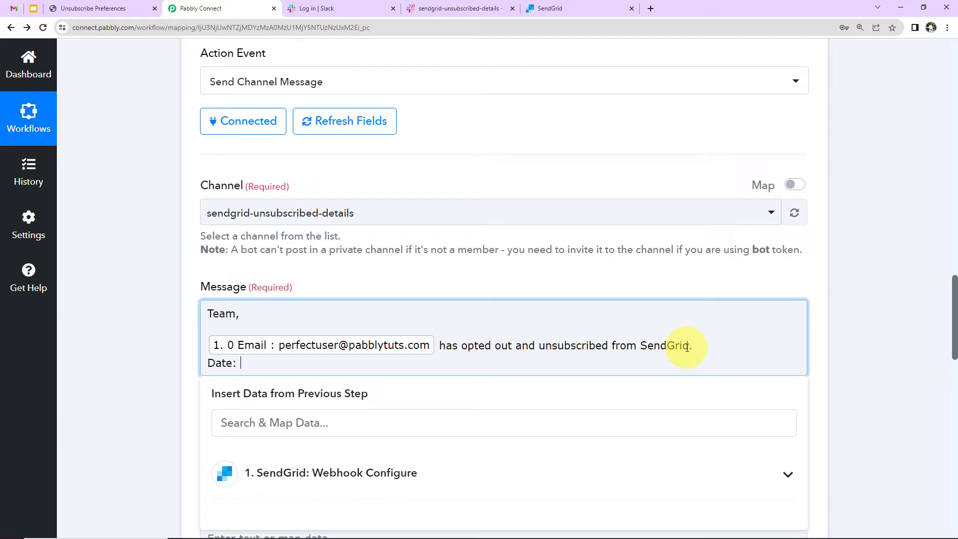
Step: Add the webhook's Date field on a new line and begin the 'Regards' sign-off
scroll(686, 347, down, 5)
click(421, 244)
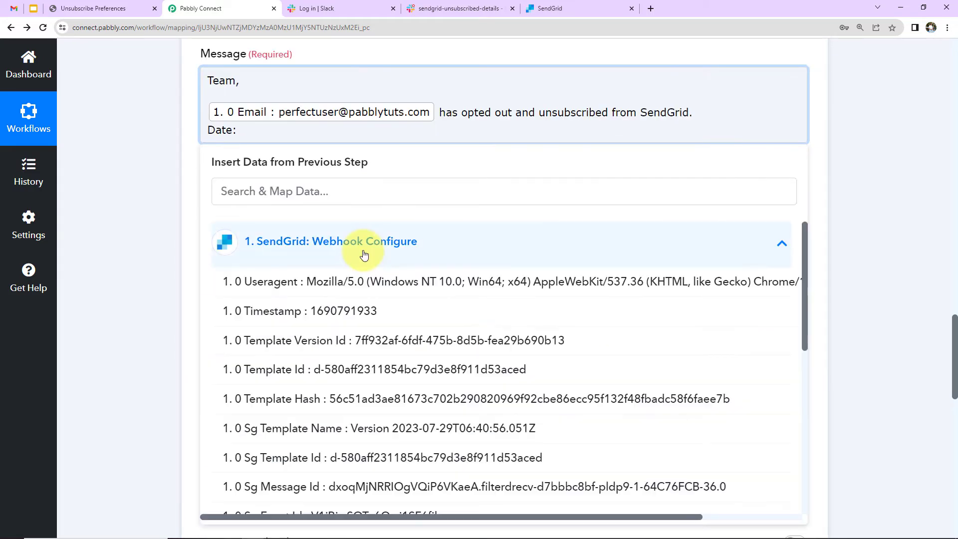
scroll(373, 385, down, 2)
scroll(374, 385, down, 4)
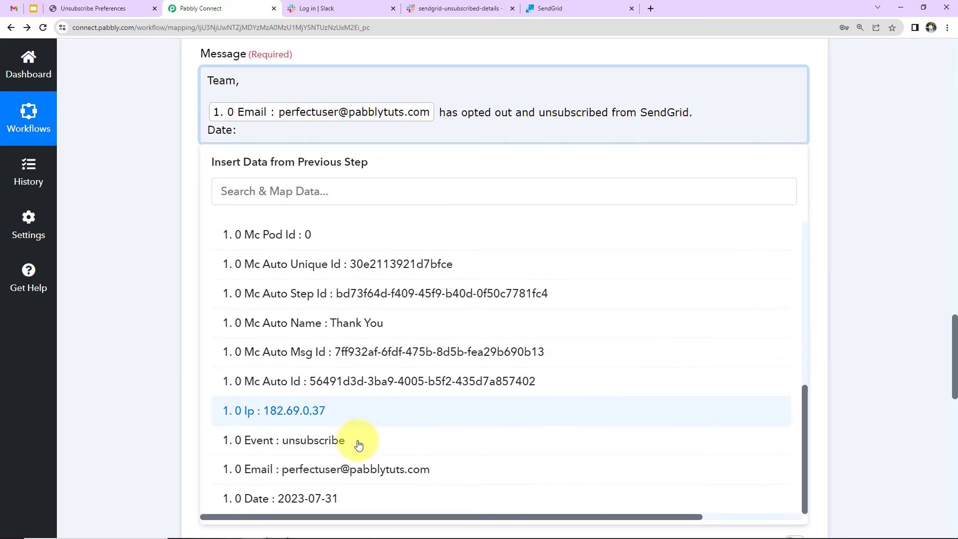
click(321, 499)
key(Return)
key(Return)
text(Regards)
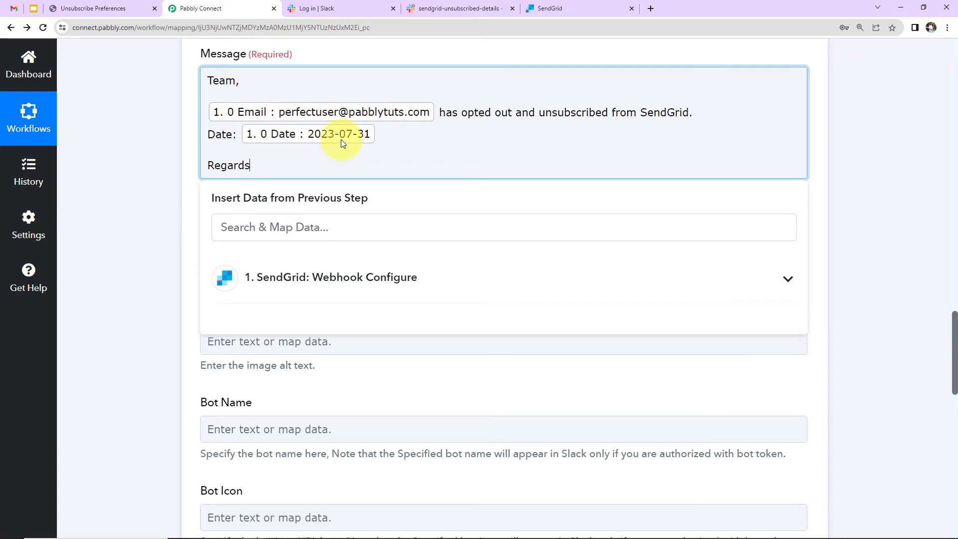
Step: Save the Slack step to send a test message and check Response Received shows Ok 1
click(178, 173)
scroll(222, 268, down, 4)
scroll(208, 149, up, 1)
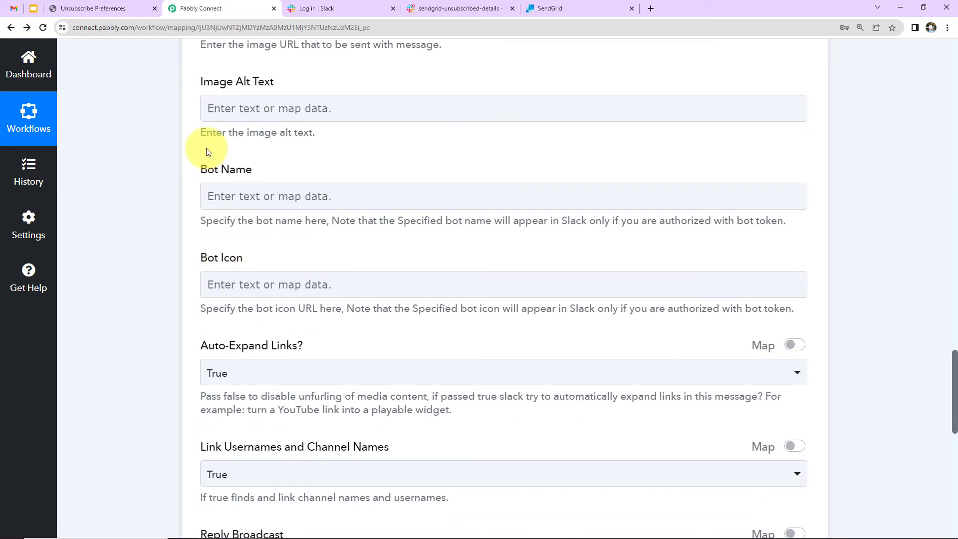
click(222, 133)
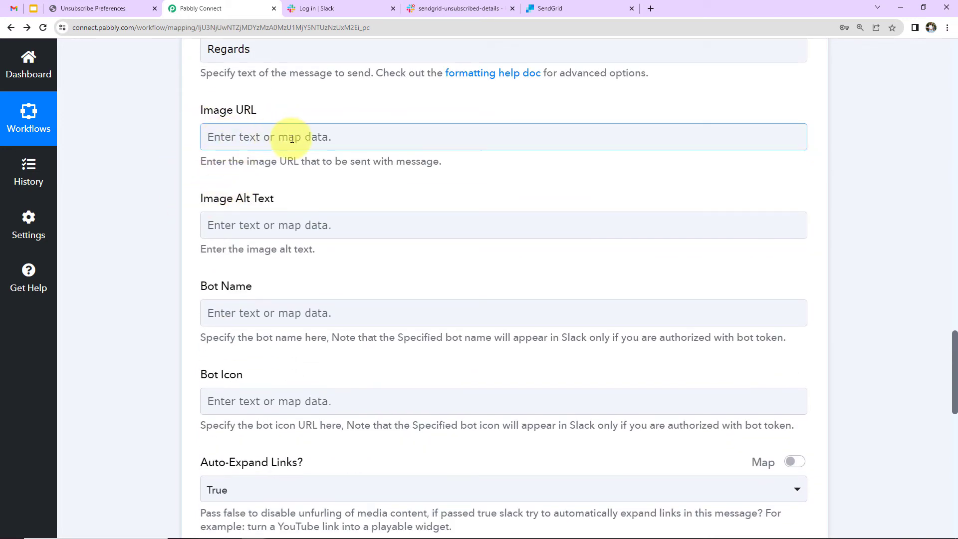
click(368, 222)
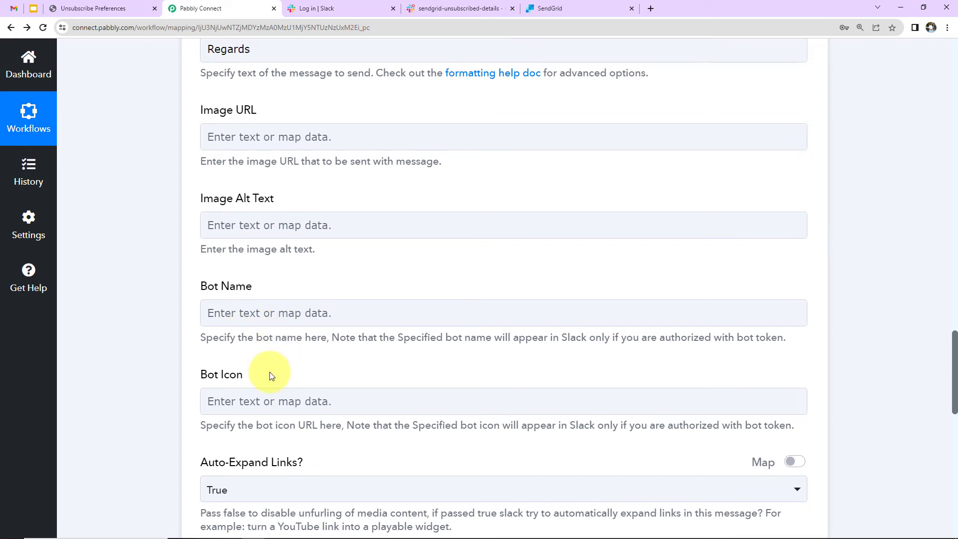
scroll(267, 372, down, 10)
click(263, 421)
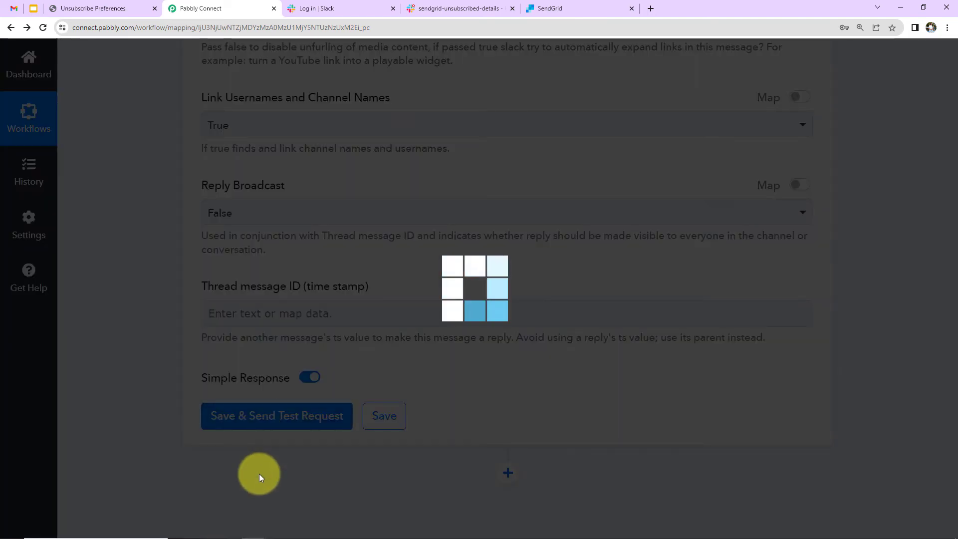
scroll(882, 376, down, 5)
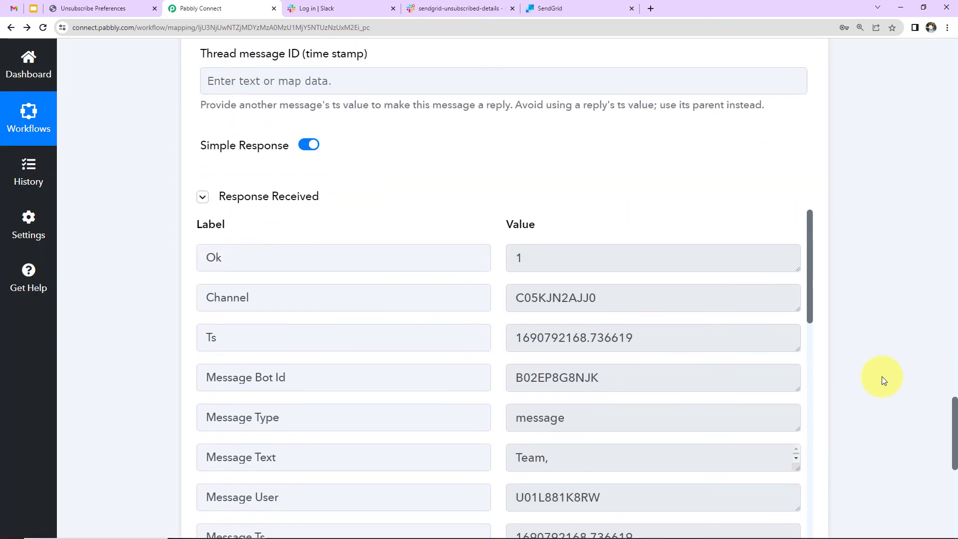
scroll(882, 376, down, 2)
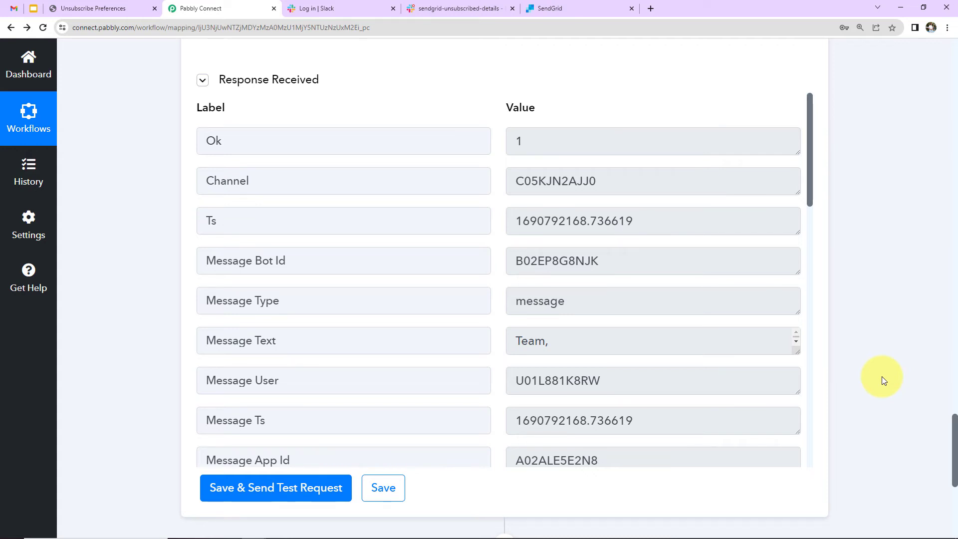
Step: View the posted unsubscribe message in the Slack channel, then return to the SendGrid contact profile
click(439, 7)
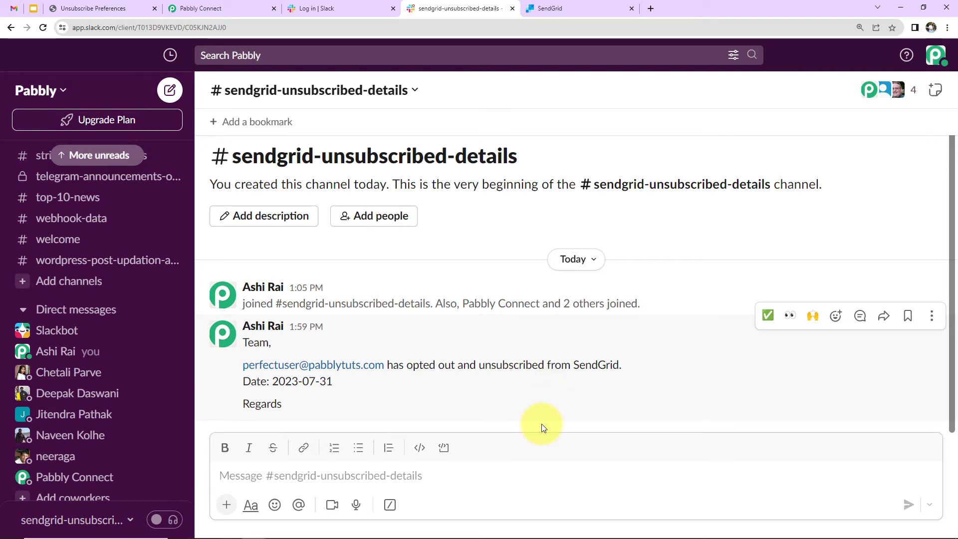
click(564, 8)
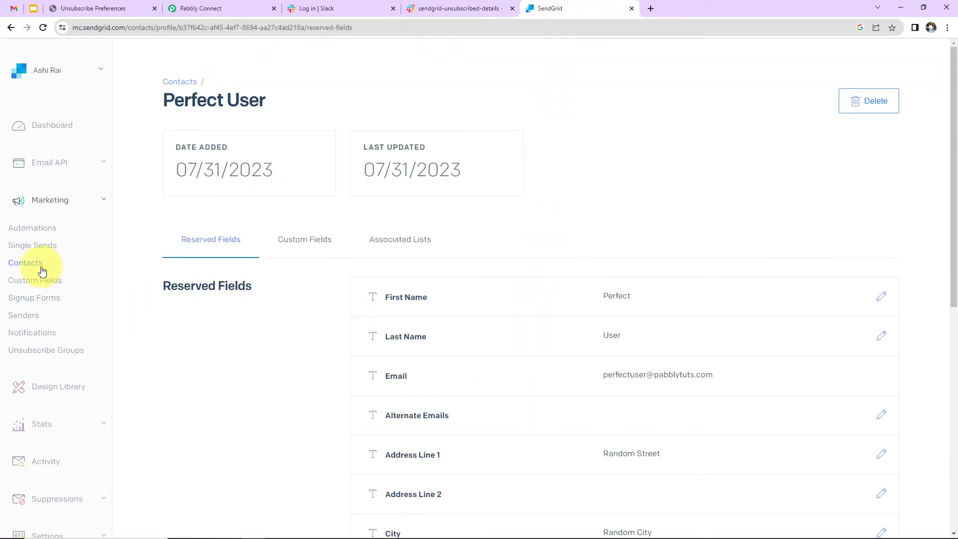
Step: Start a manual SendGrid contact and enter the test contact's first name, last name and e-mail
click(27, 263)
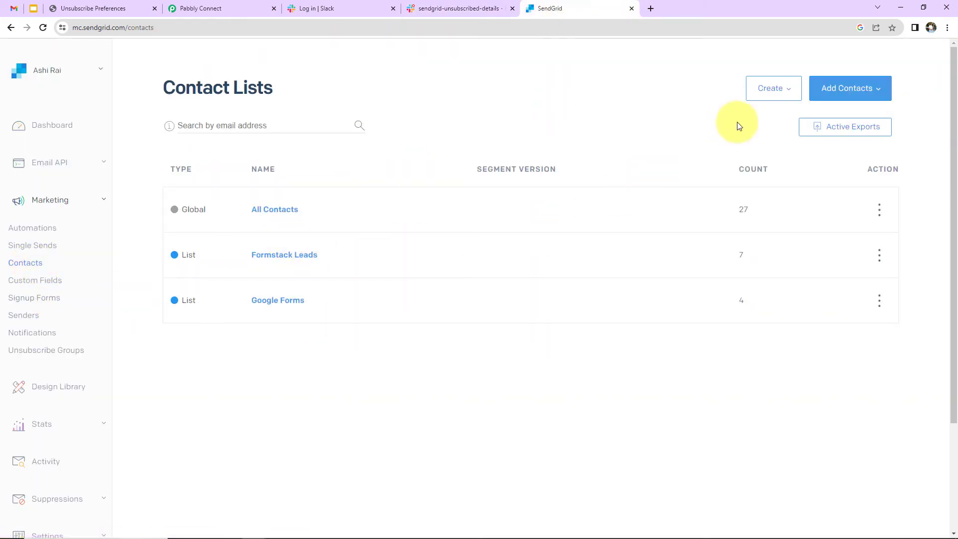
click(832, 88)
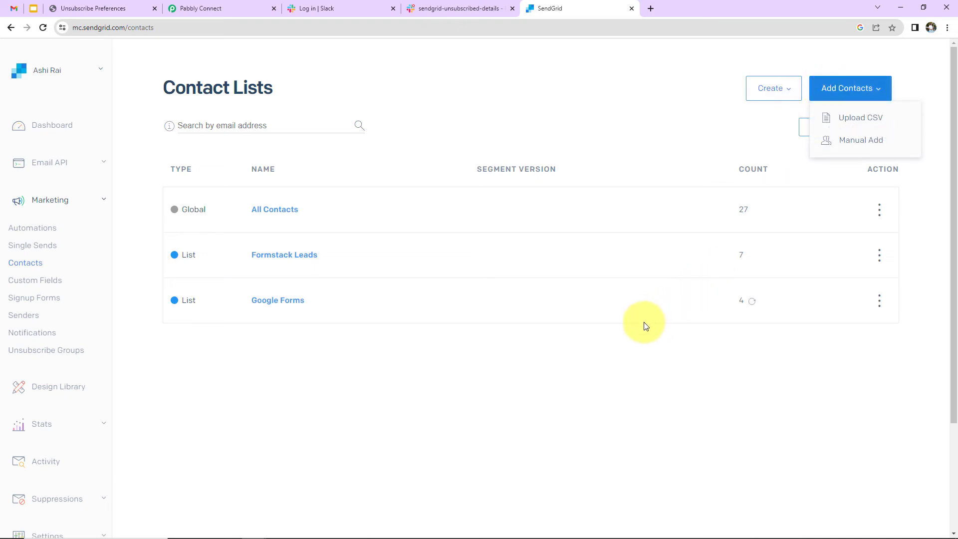
click(864, 145)
click(238, 294)
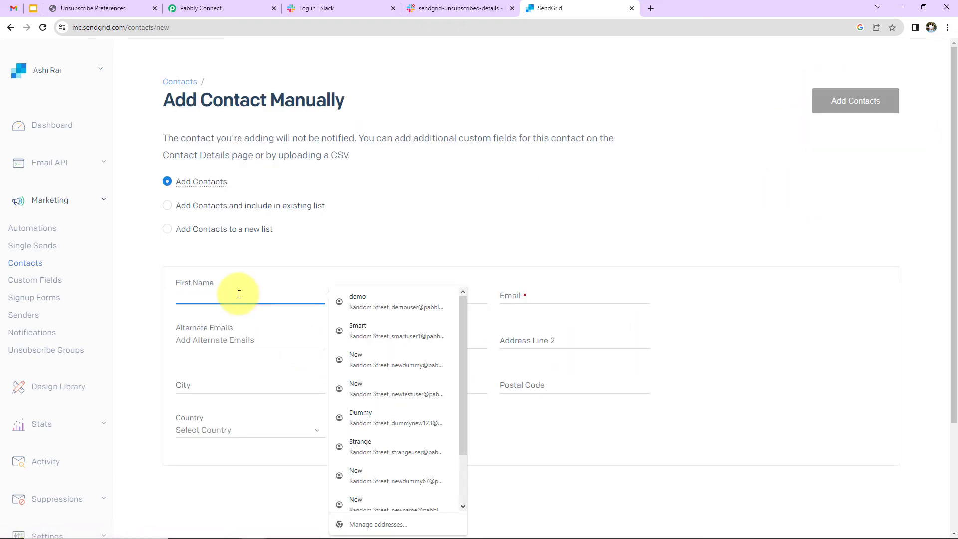
text(New)
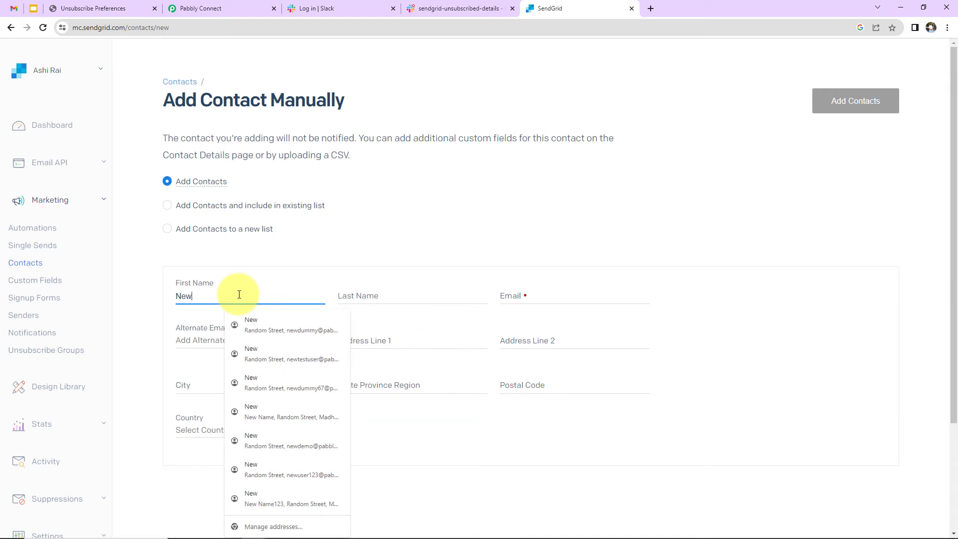
click(349, 293)
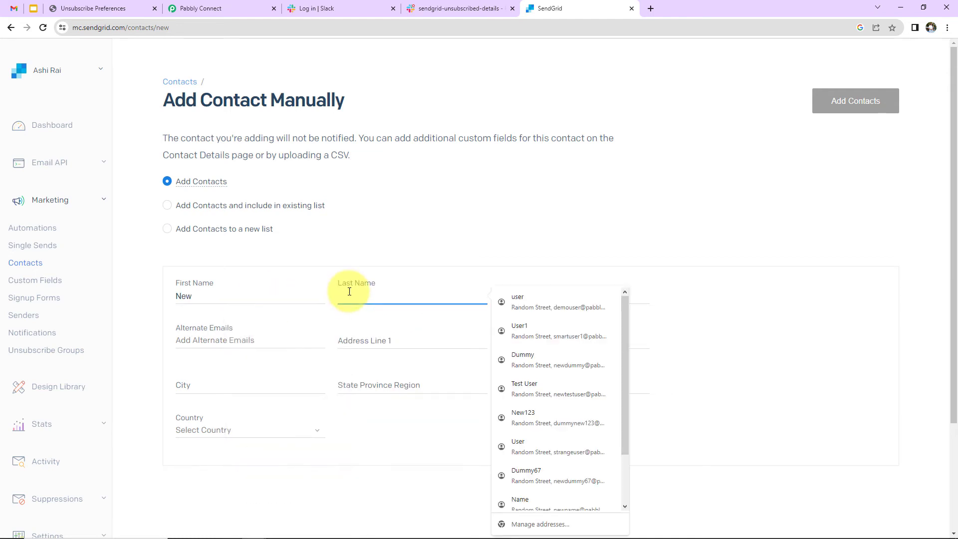
text(Dummy678)
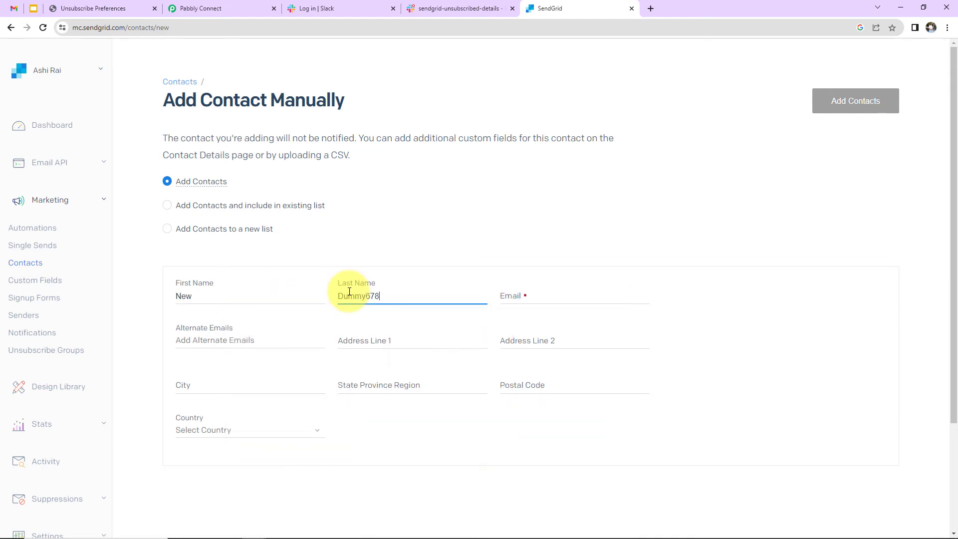
click(577, 298)
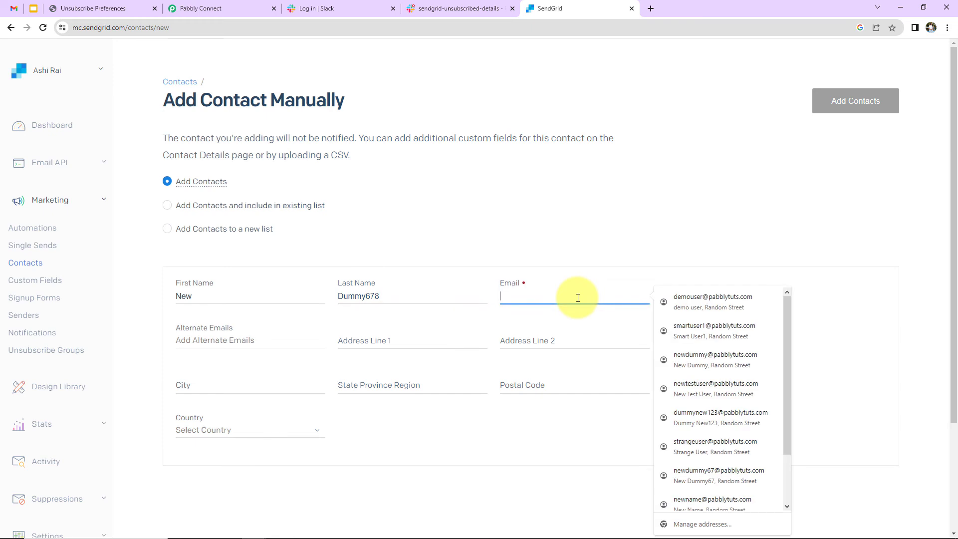
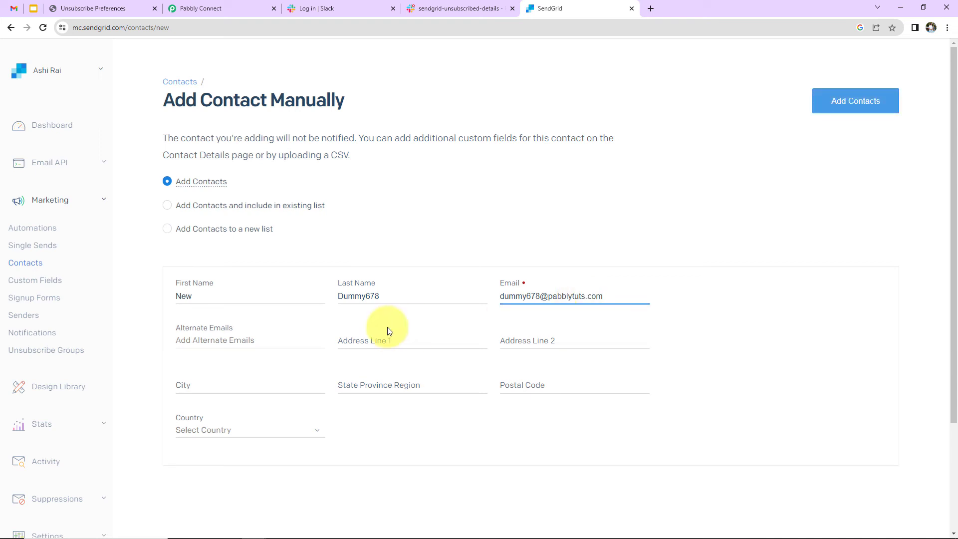
Step: Autofill a sample address, add the contact to the Formstack Leads list, then switch to Gmail
click(391, 339)
click(545, 253)
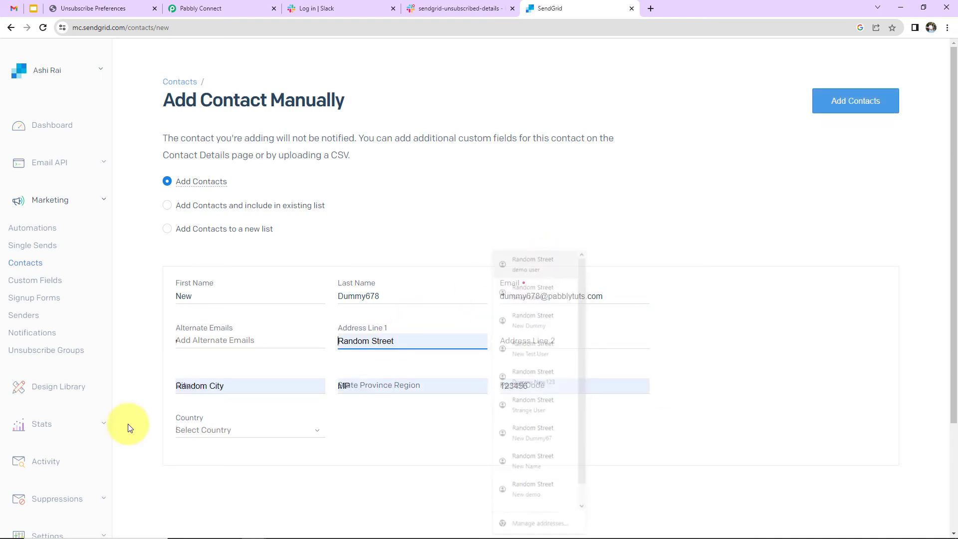
click(167, 205)
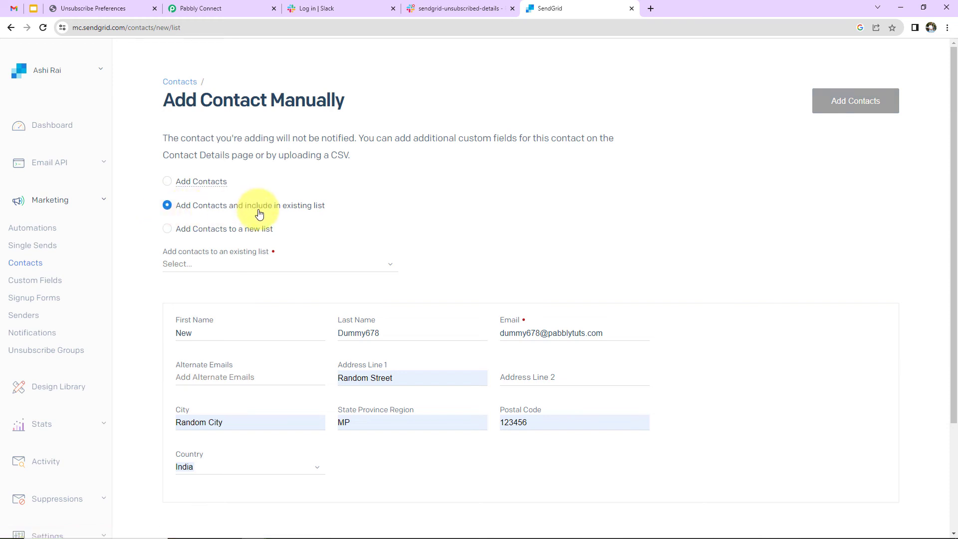
click(263, 264)
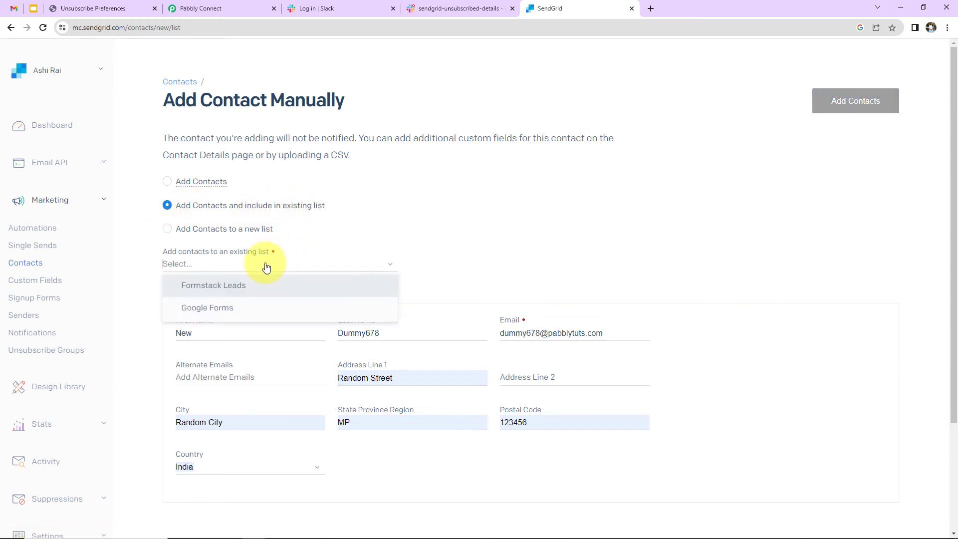
click(227, 291)
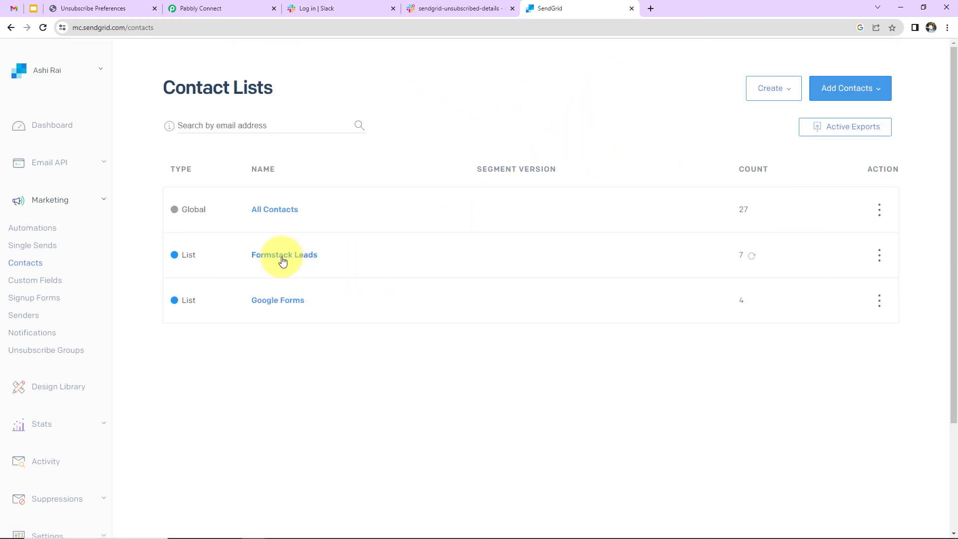
click(14, 11)
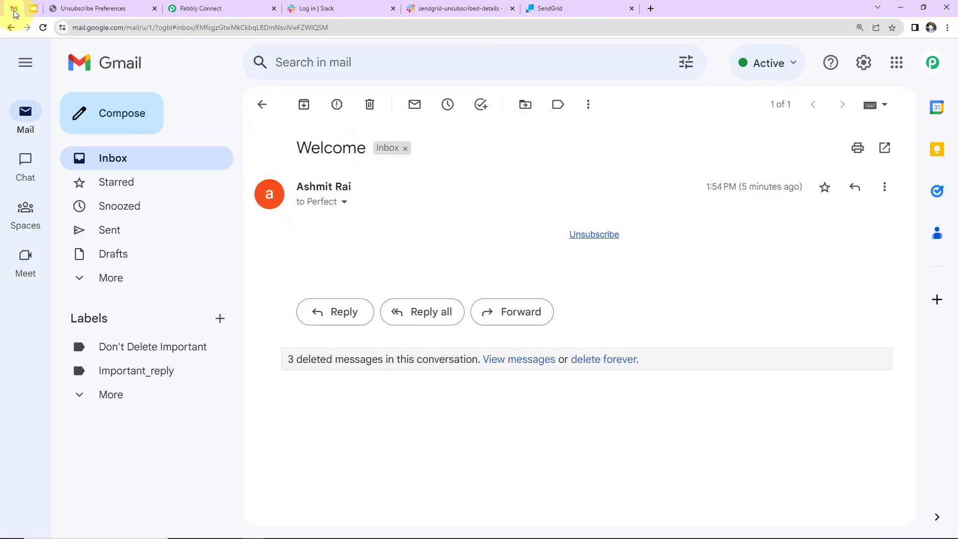
Step: Reload the inbox and, from the new Welcome email, unsubscribe the contact by opting out of all emails
click(120, 159)
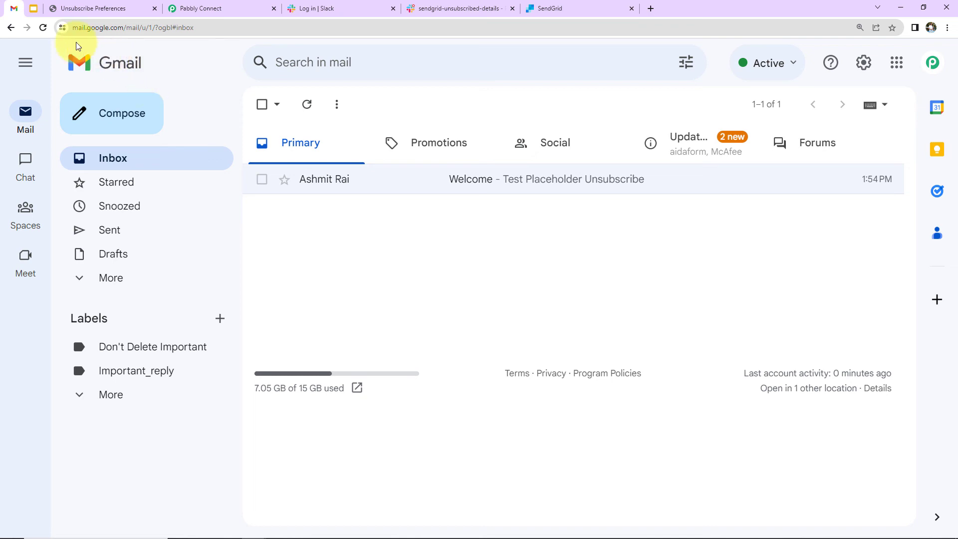
click(44, 30)
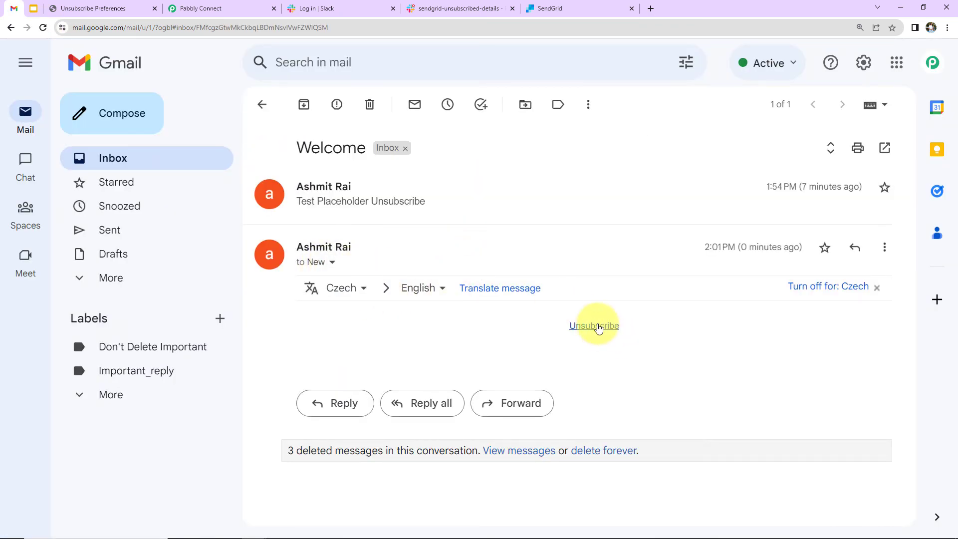
click(597, 328)
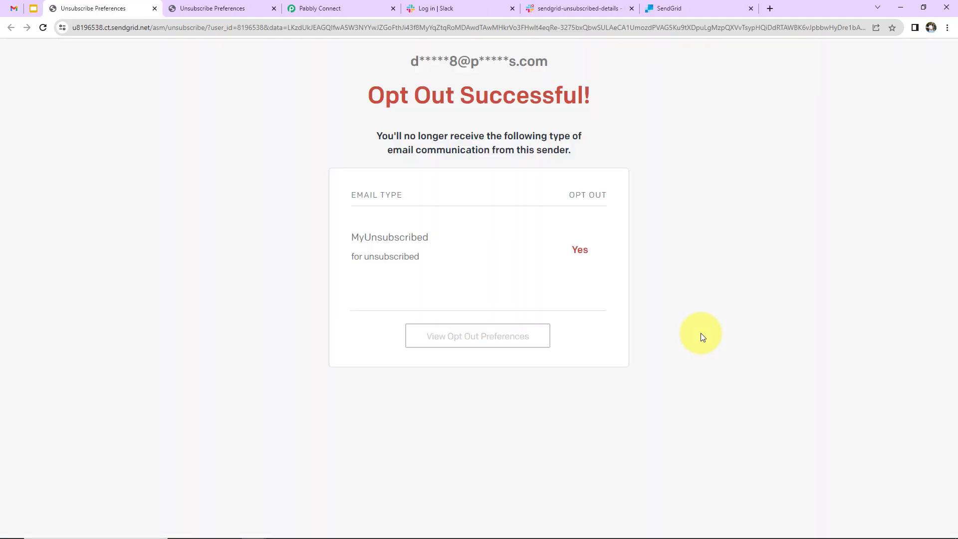
click(475, 341)
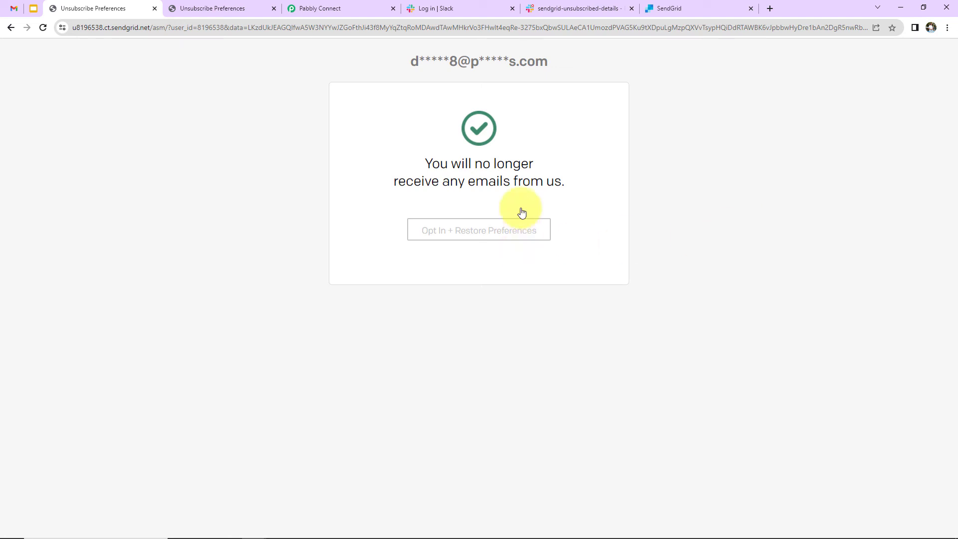
click(558, 10)
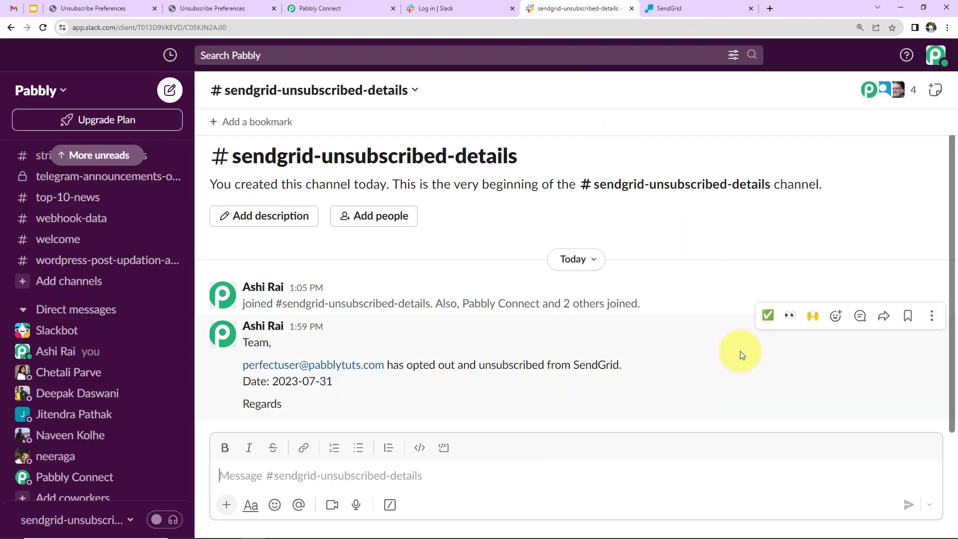
Step: Reload the Slack channel to see the second unsubscribe alert dated 2023-07-31, then go back to Pabbly Connect
click(43, 29)
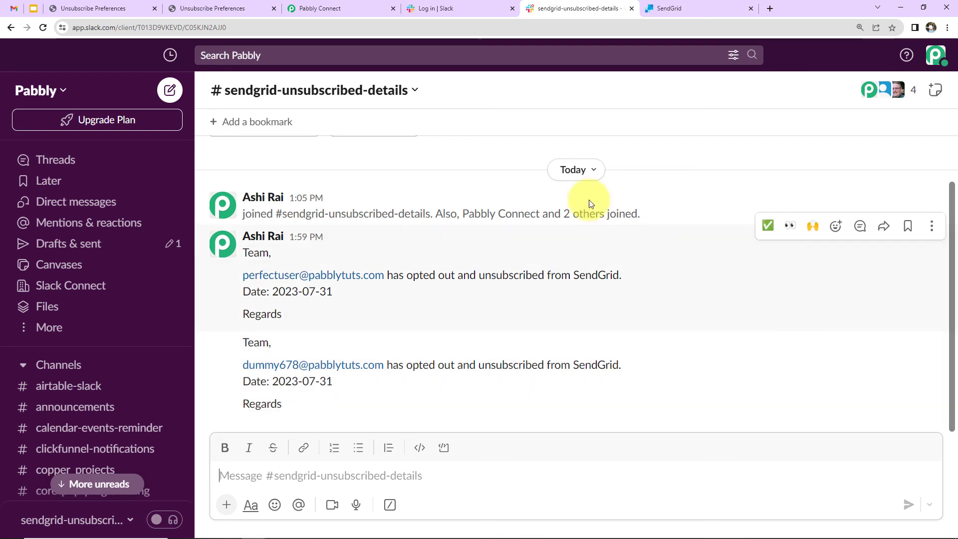
click(337, 14)
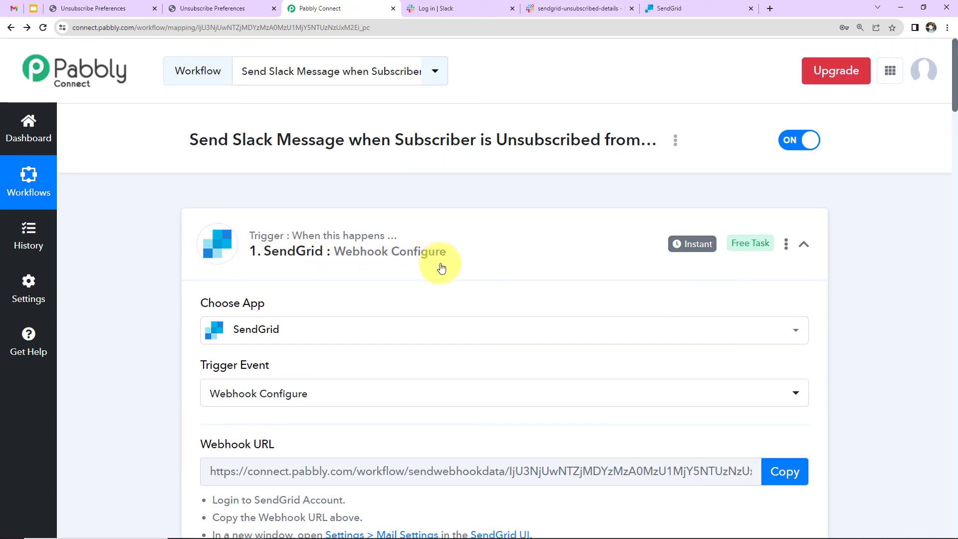
Step: Collapse the SendGrid Webhook trigger and the Slack Send Channel Message action steps
click(803, 246)
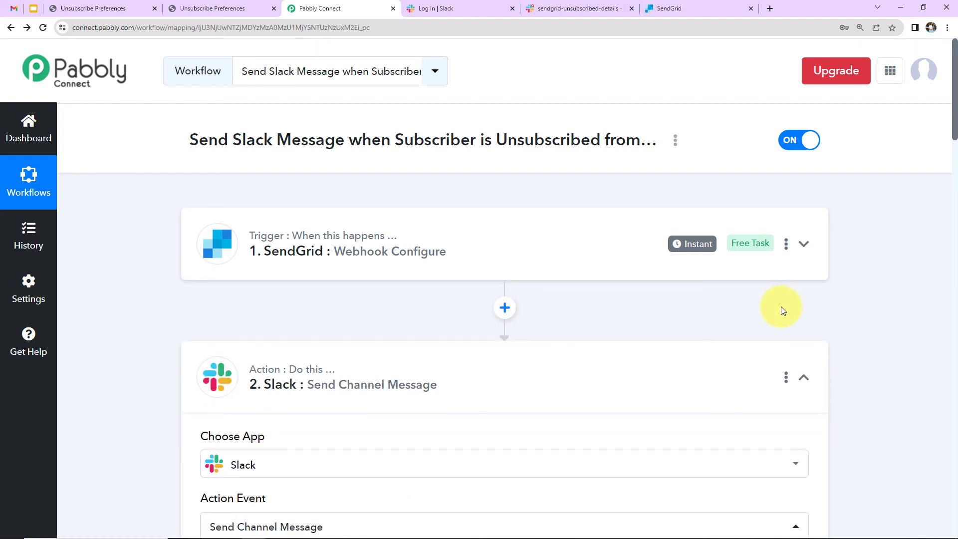
click(803, 377)
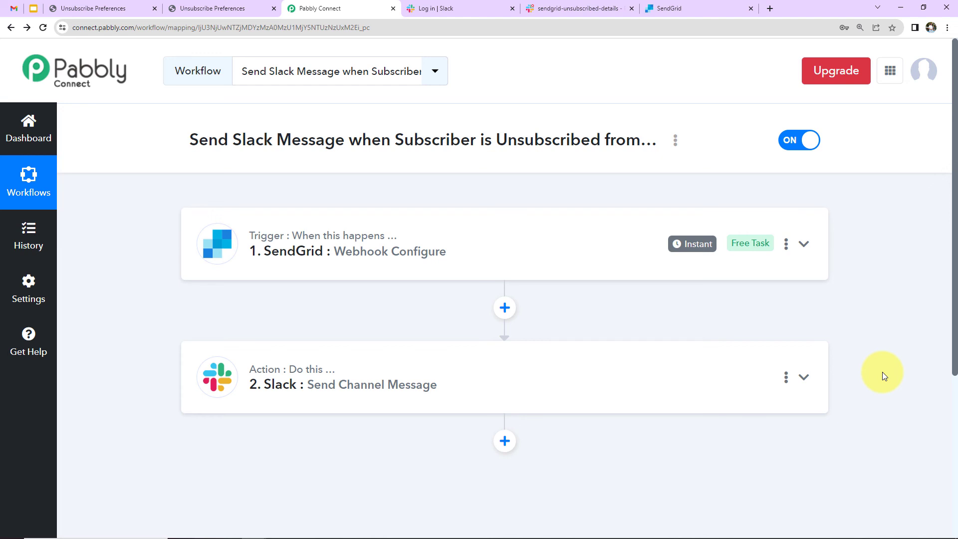